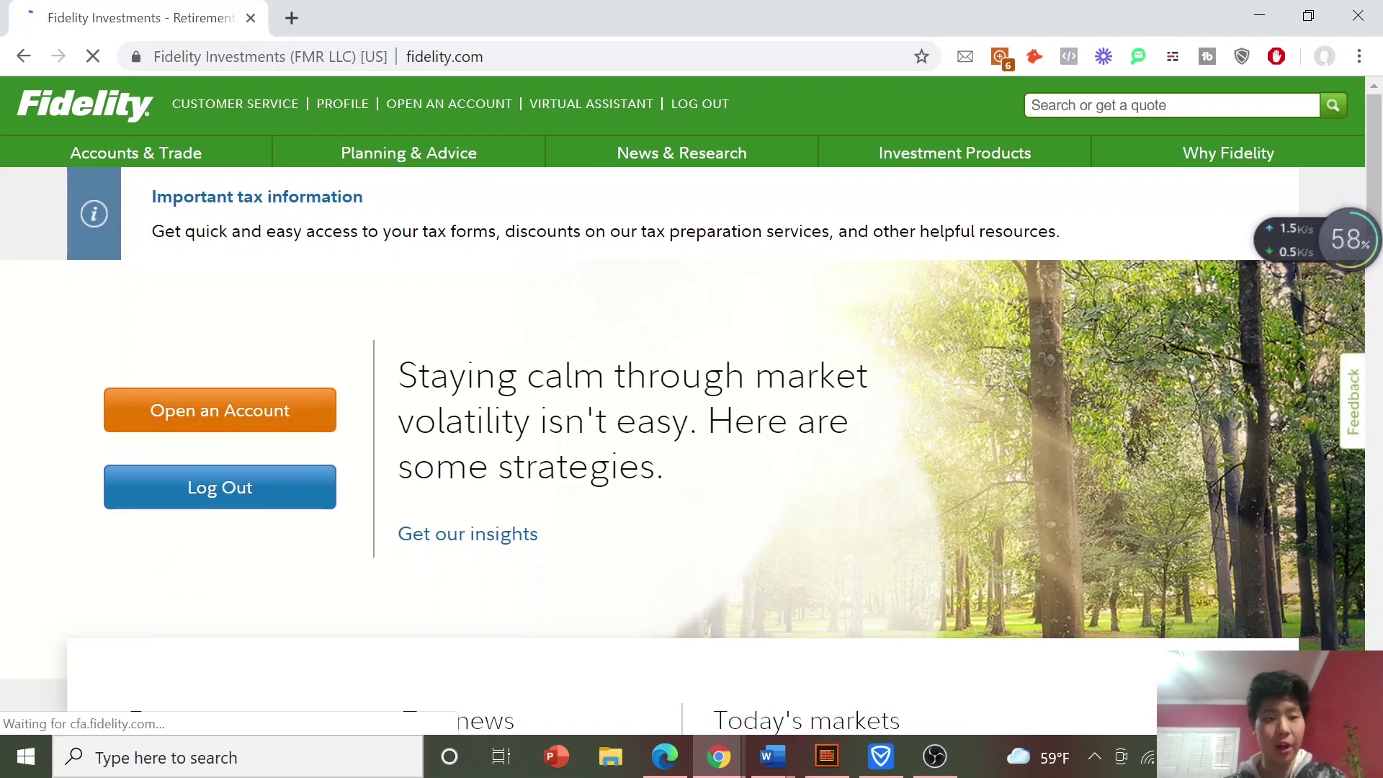
- Go from Accounts & Trade to the Transfers page, then open 'Manage automatic investments'
{"action": "left_click", "coordinate": [160, 151]}
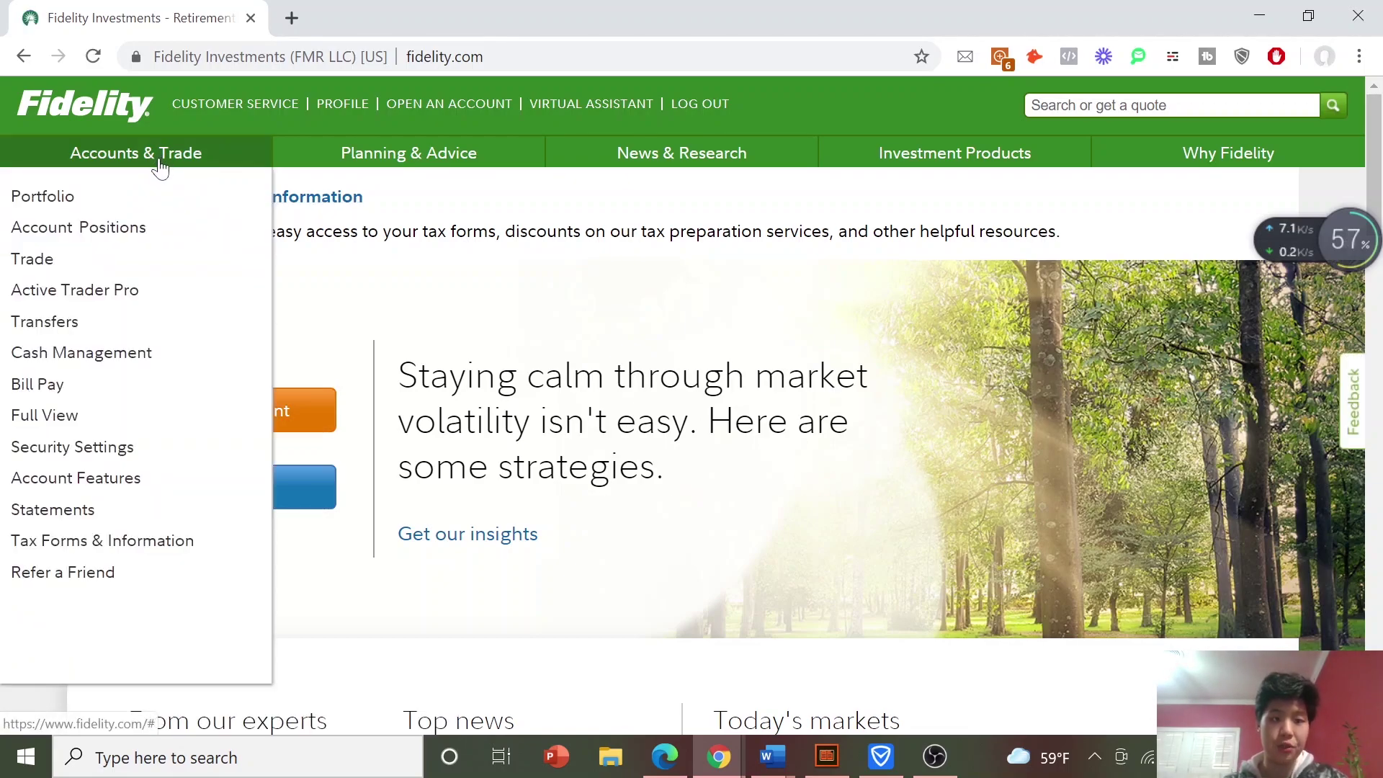
{"action": "left_click", "coordinate": [50, 324]}
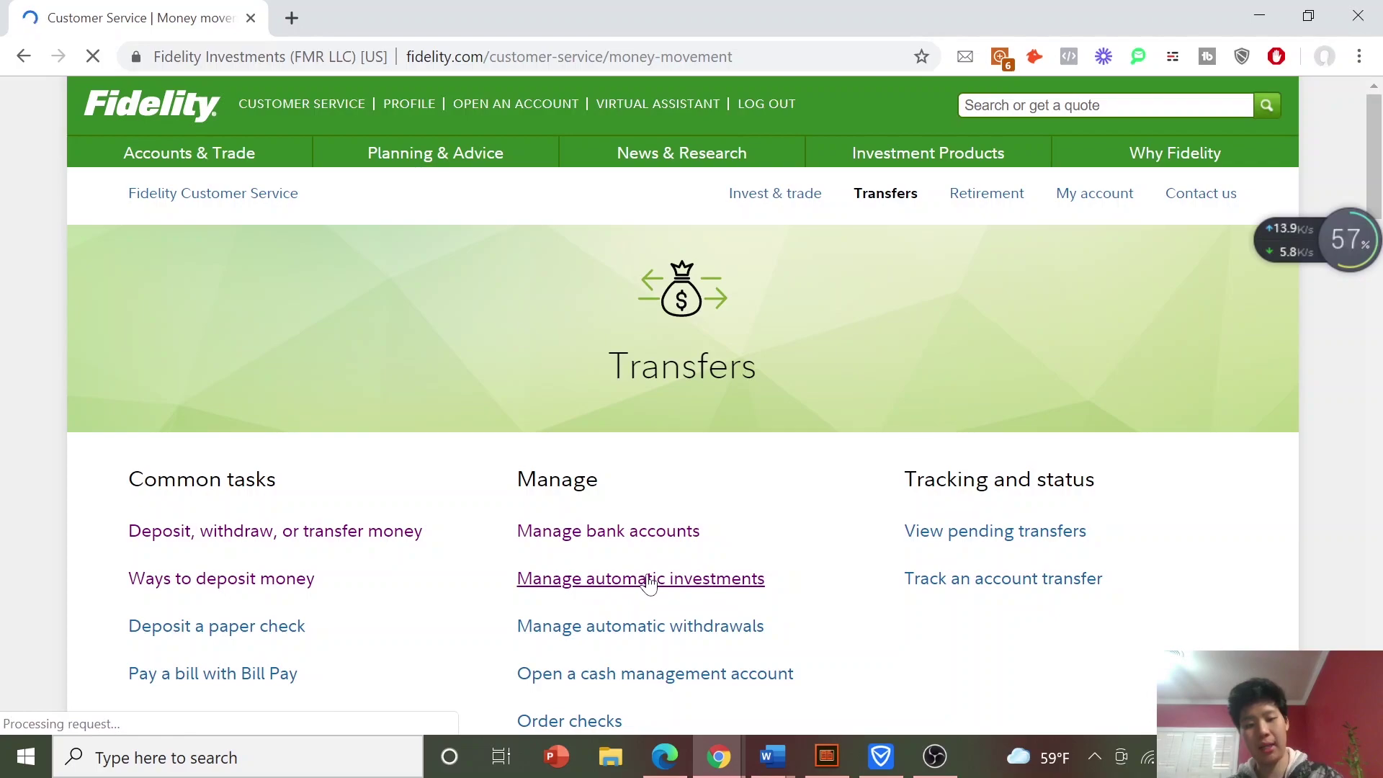
{"action": "left_click", "coordinate": [696, 580]}
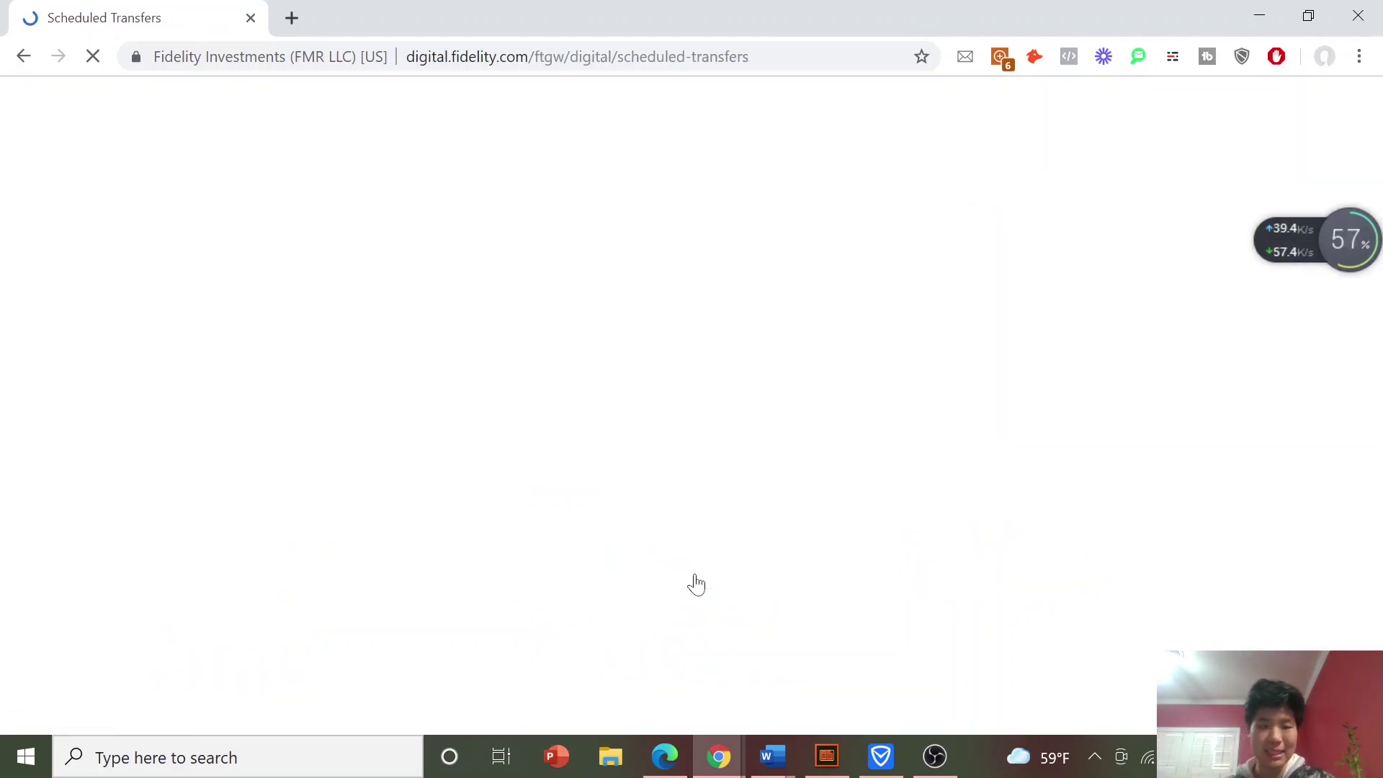
- Scroll Scheduled Transfers down to the 'Ready to set up a recurring transaction?' section
{"action": "scroll", "coordinate": [691, 404], "scroll_direction": "down", "scroll_amount": 1}
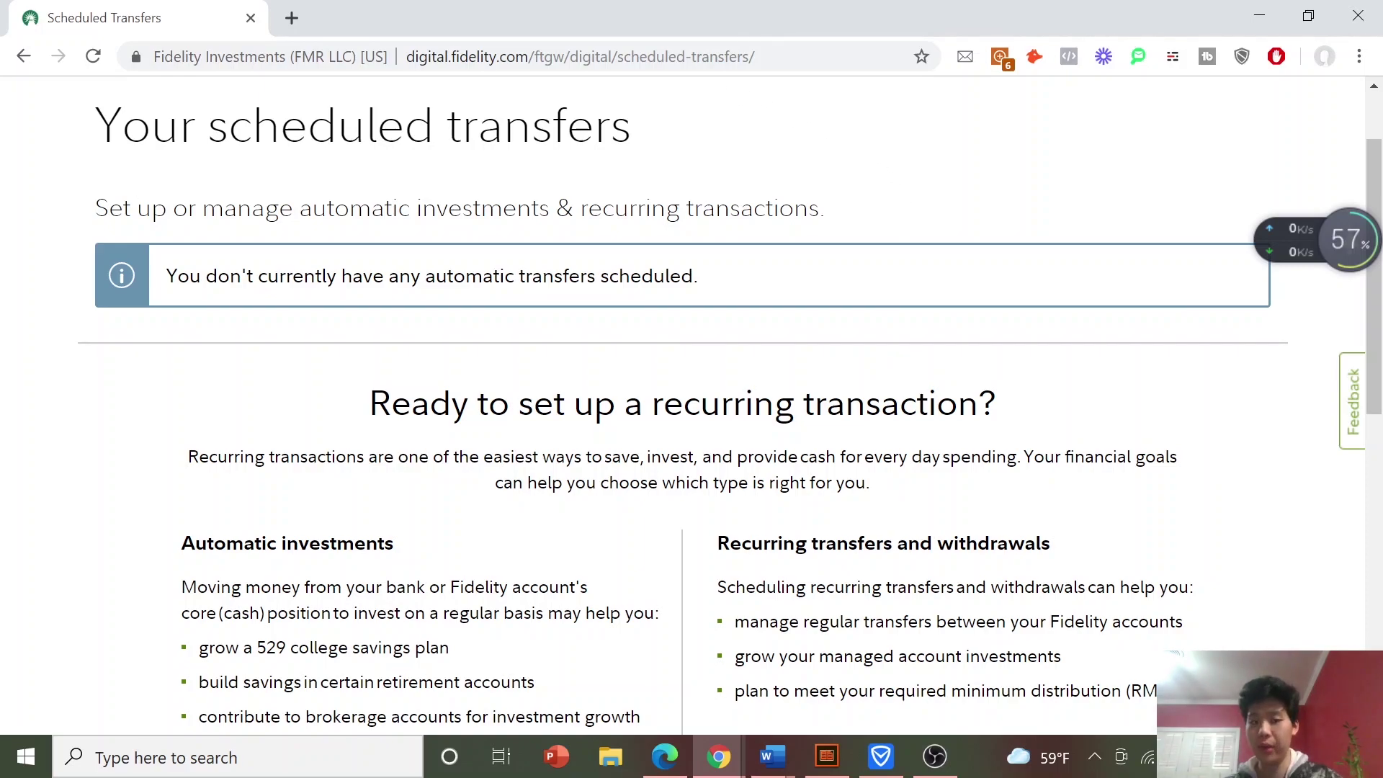
{"action": "scroll", "coordinate": [873, 308], "scroll_direction": "down", "scroll_amount": 3}
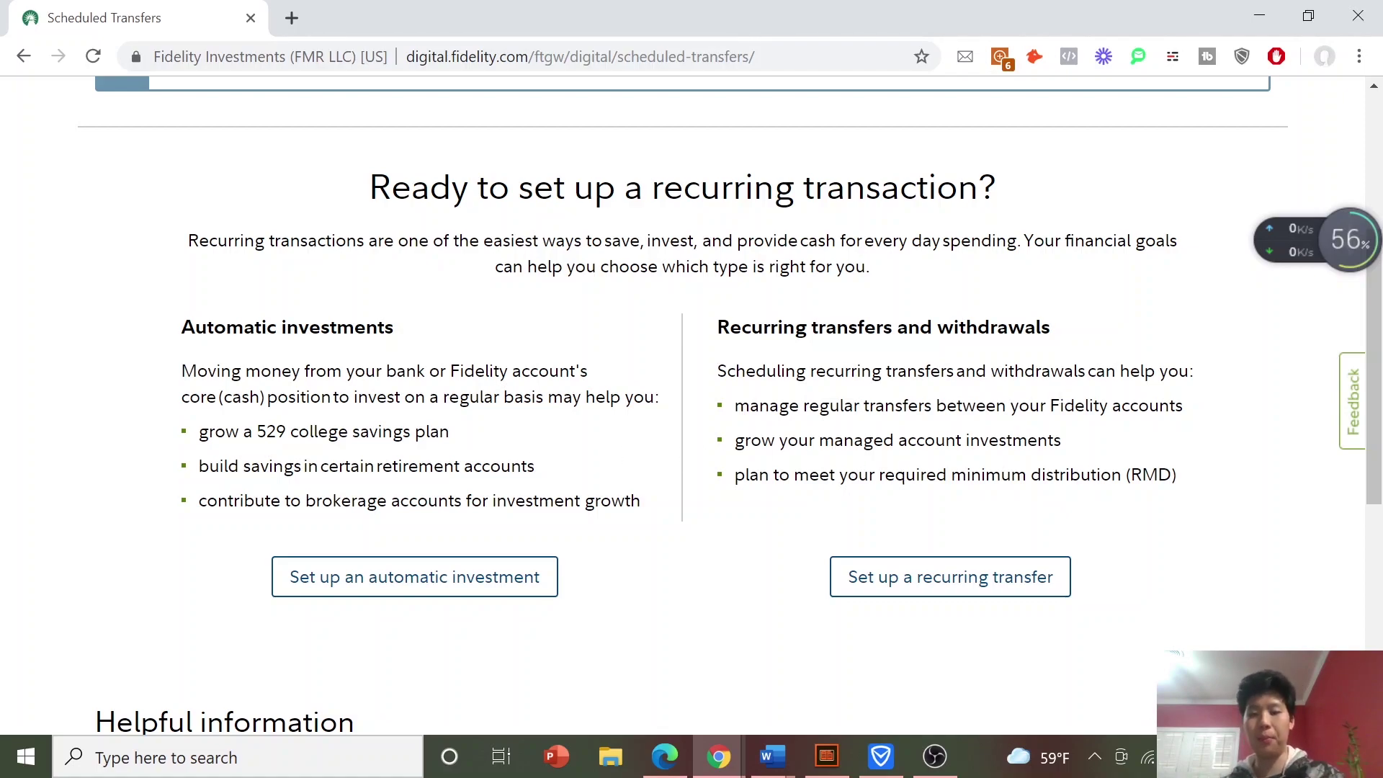
- Start a recurring transfer from the bank account into the Fidelity account
{"action": "left_click", "coordinate": [977, 577]}
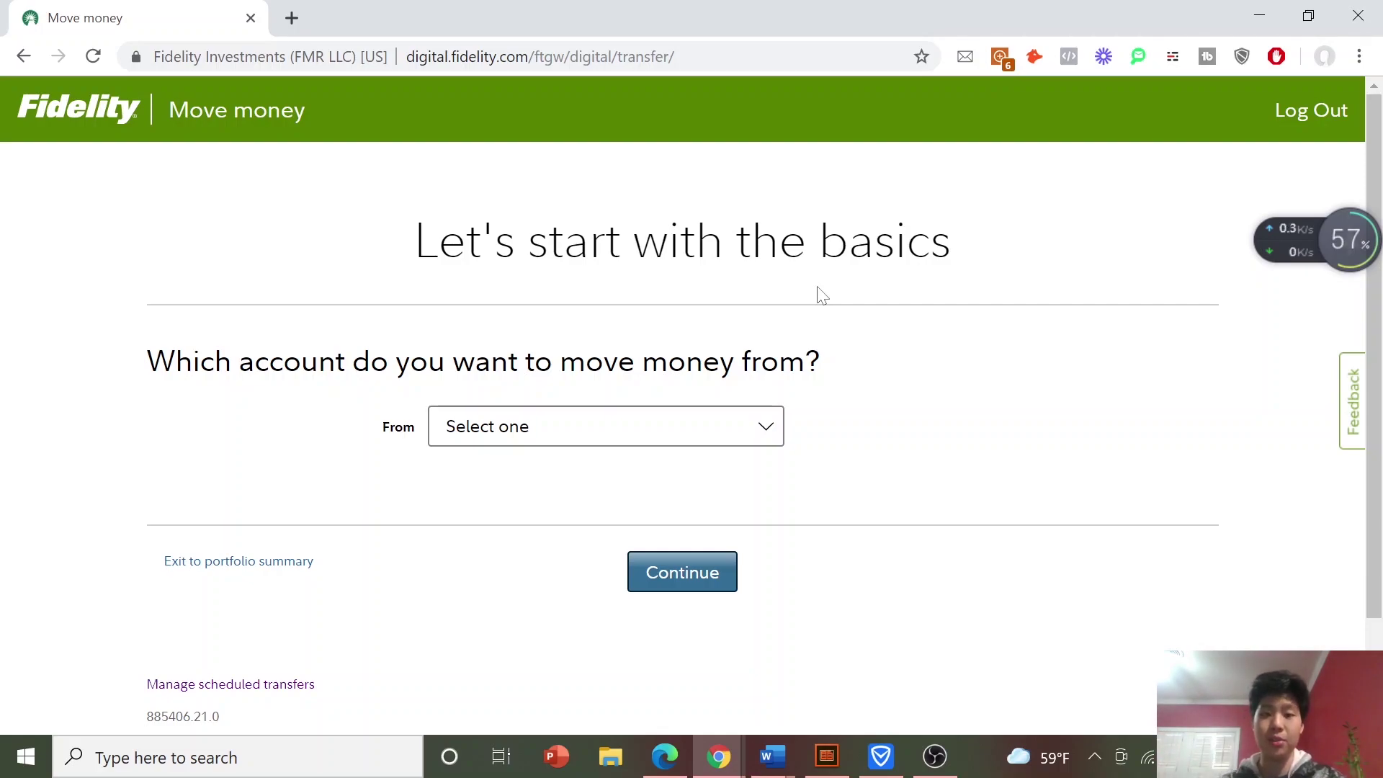
{"action": "left_click", "coordinate": [766, 426]}
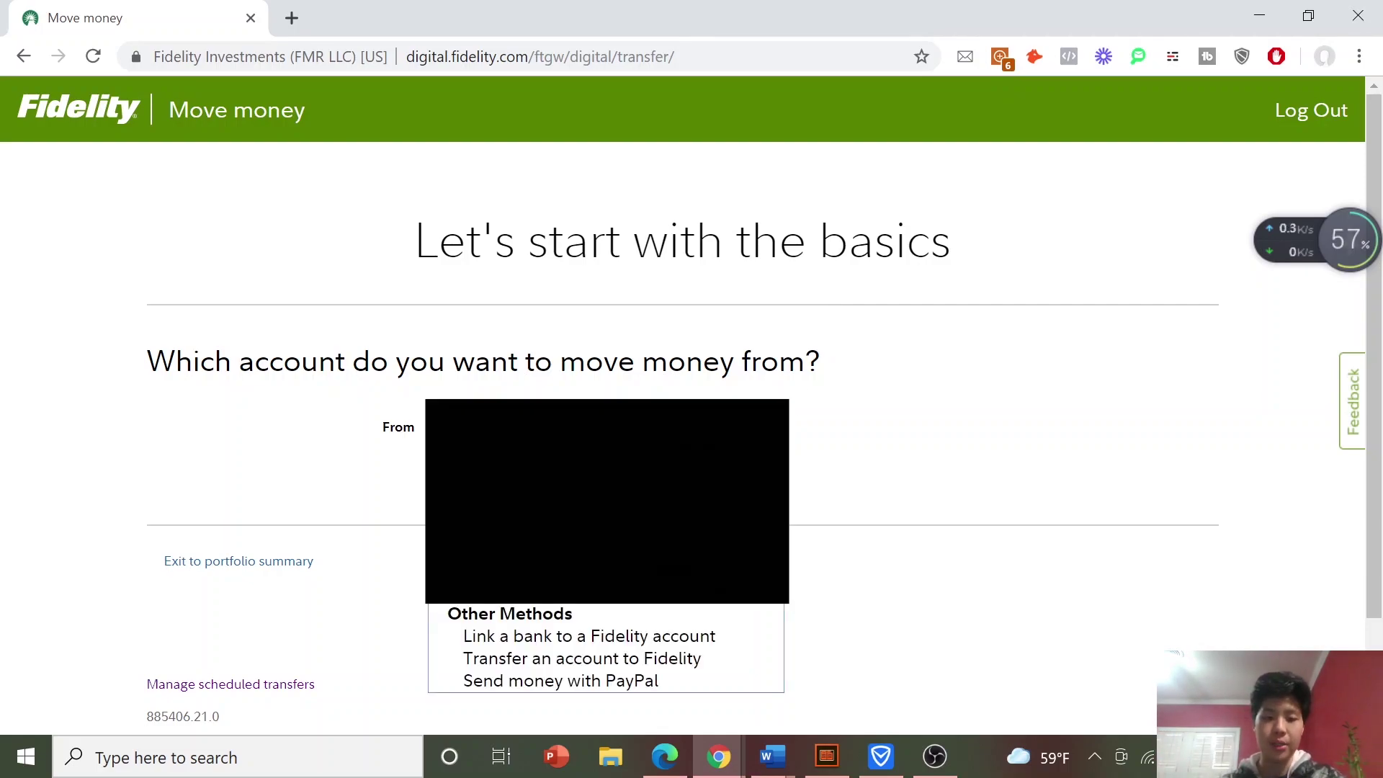
{"action": "left_click", "coordinate": [614, 571]}
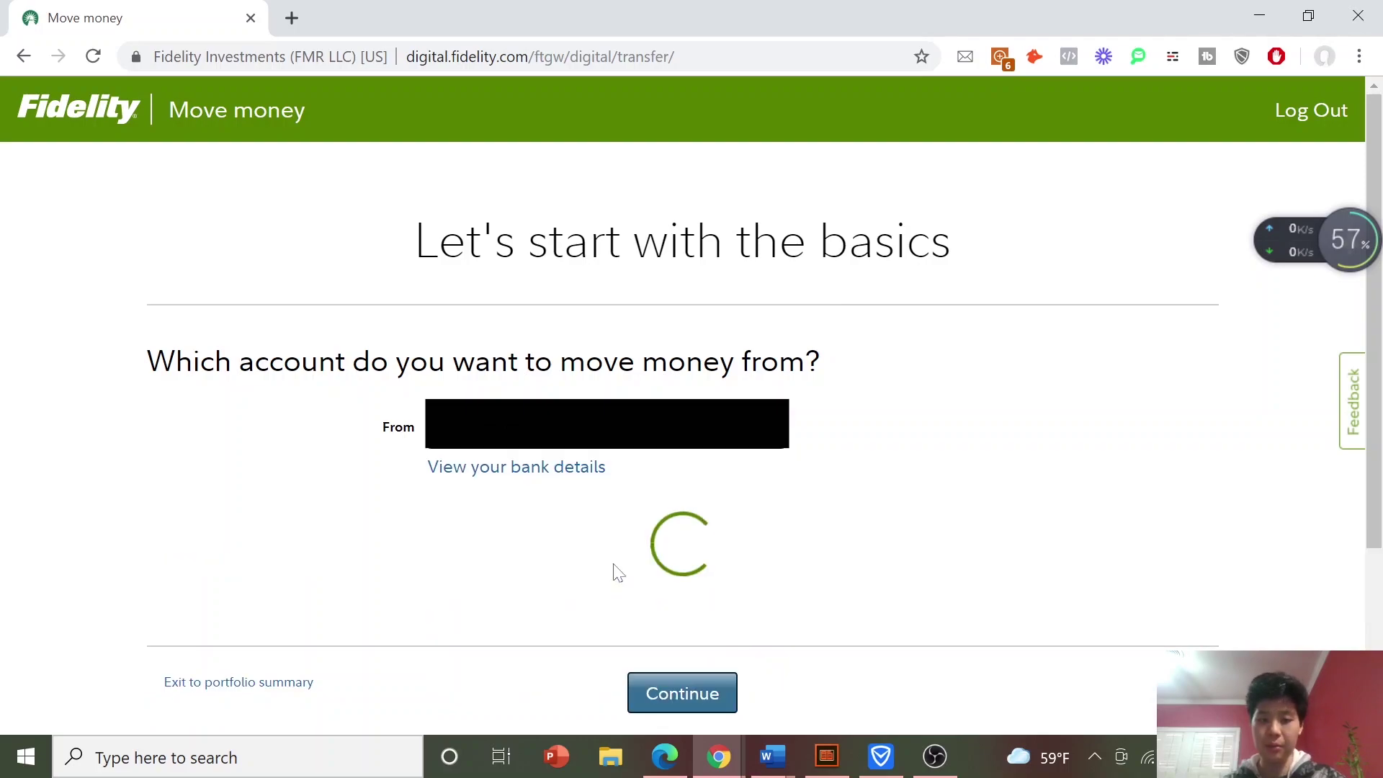
{"action": "scroll", "coordinate": [672, 552], "scroll_direction": "down", "scroll_amount": 3}
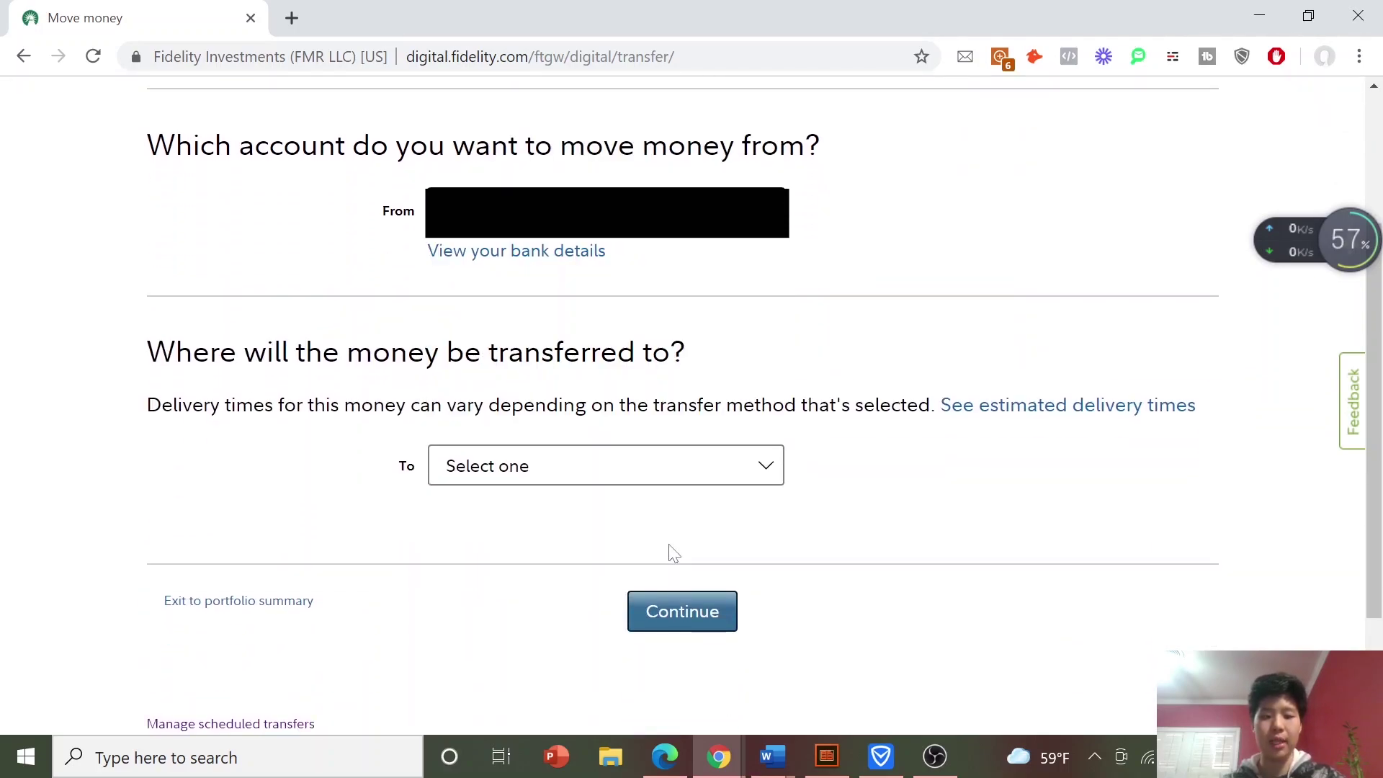
{"action": "left_click", "coordinate": [735, 470]}
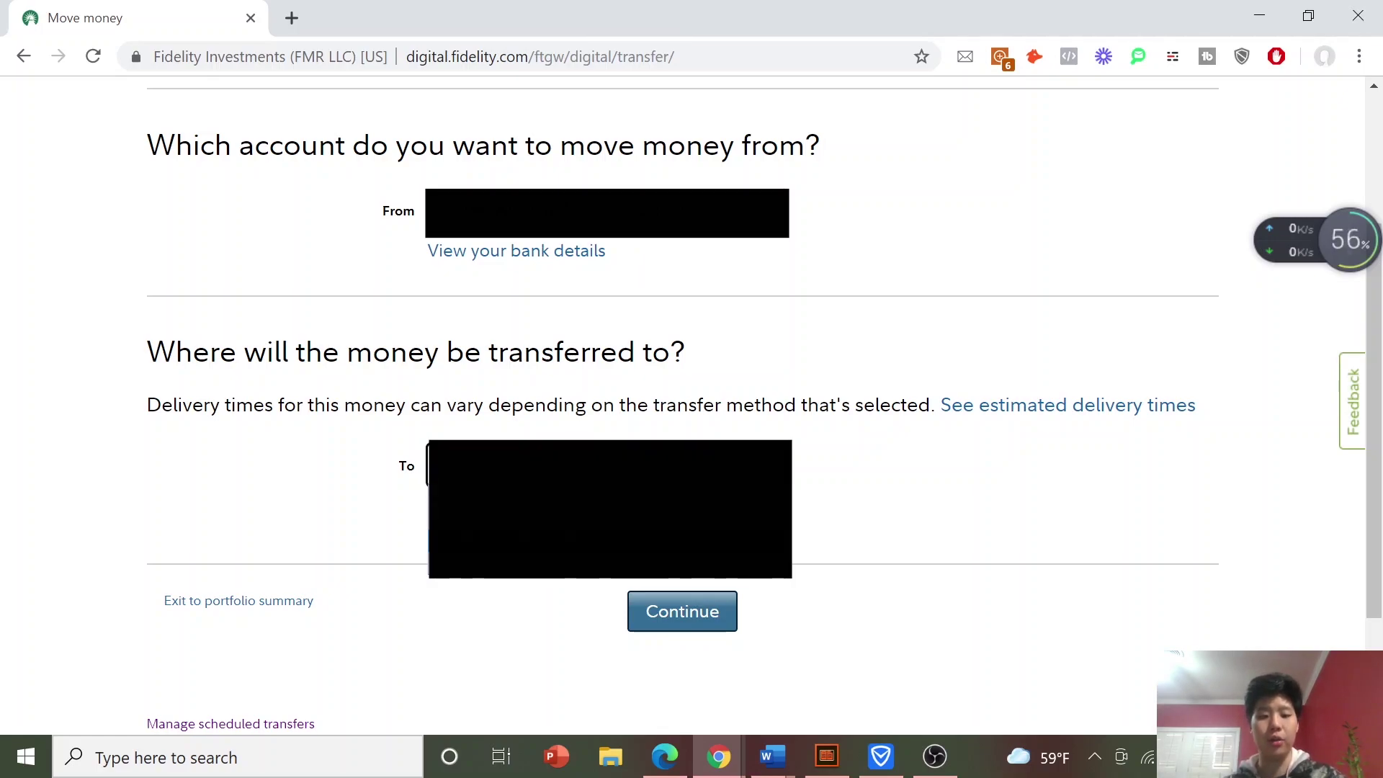
{"action": "left_click", "coordinate": [651, 568]}
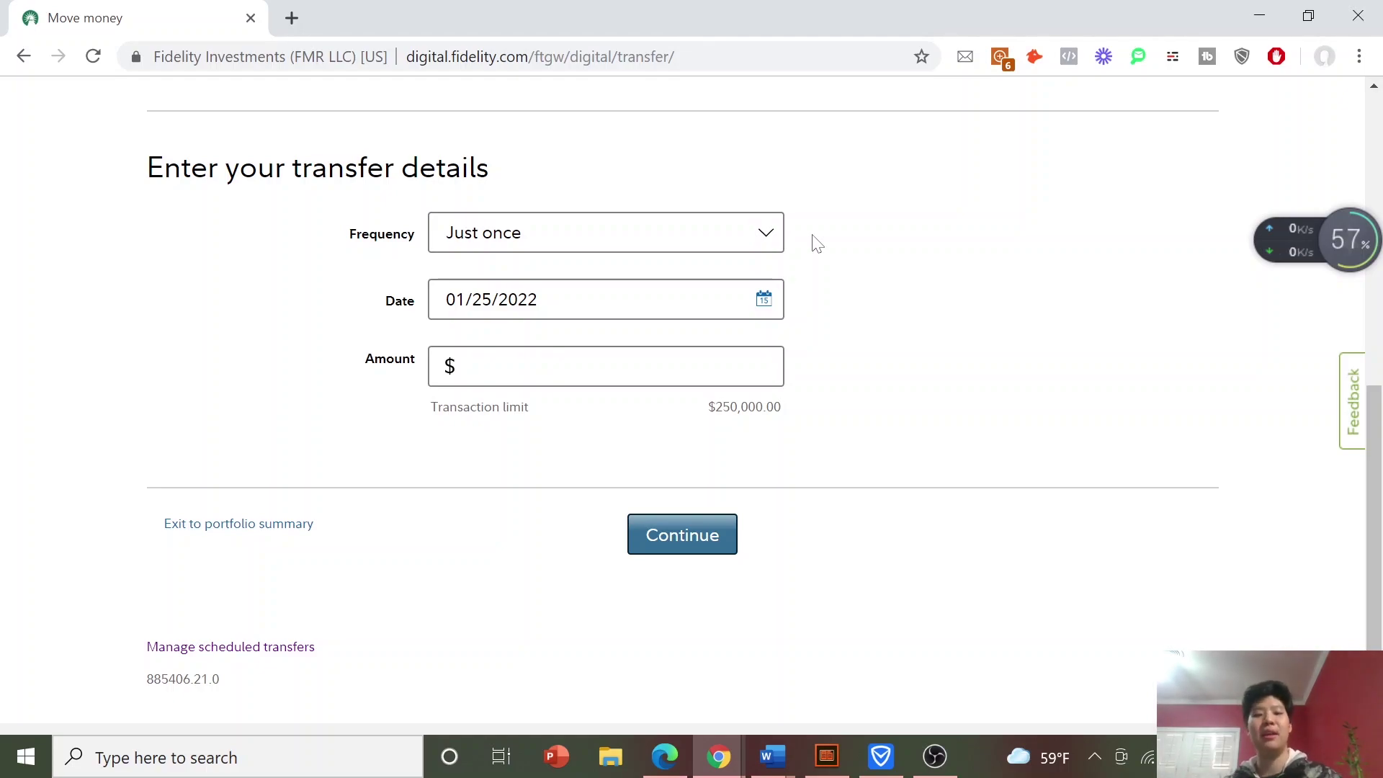
- Make the transfer repeat Monthly with a $500 amount, then continue to the review page
{"action": "left_click", "coordinate": [767, 238]}
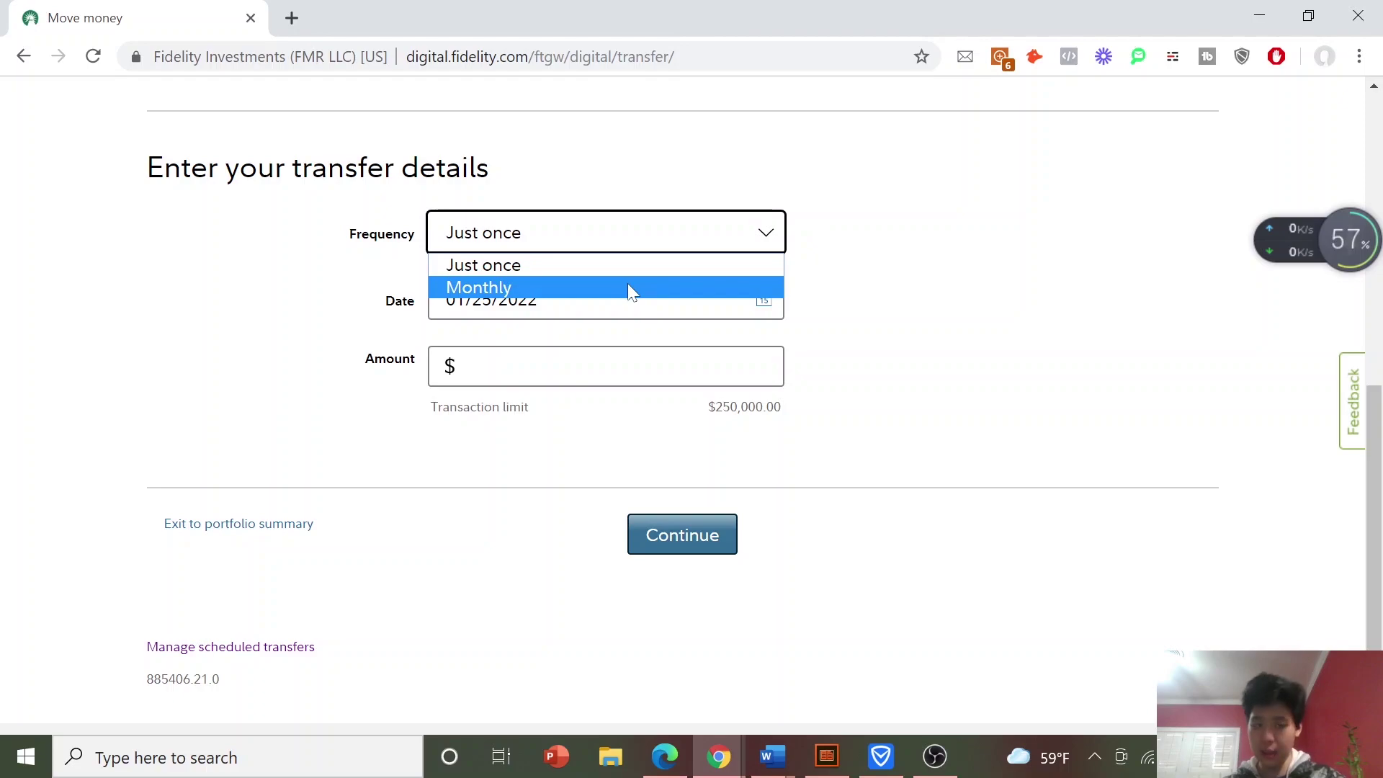
{"action": "left_click", "coordinate": [628, 283]}
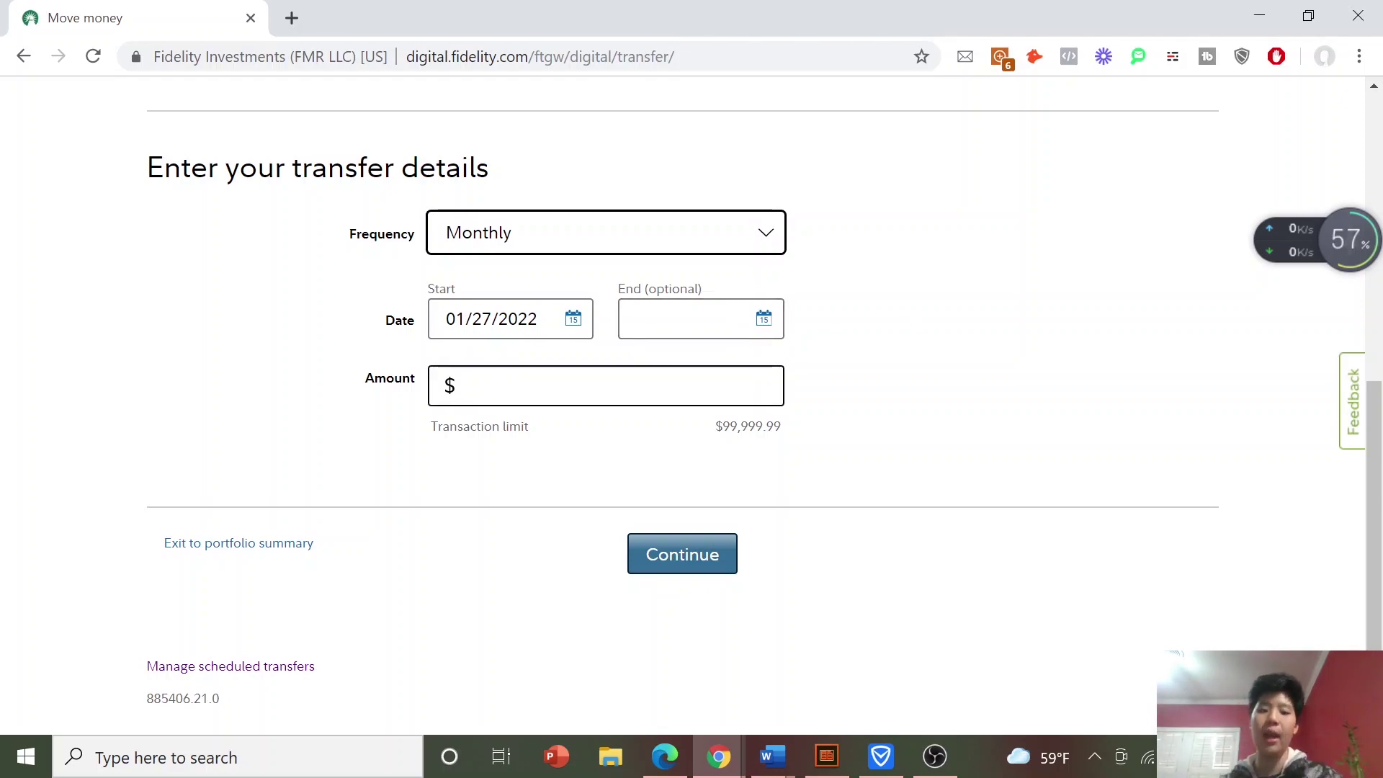
{"action": "left_click", "coordinate": [548, 386]}
{"action": "type", "text": "500"}
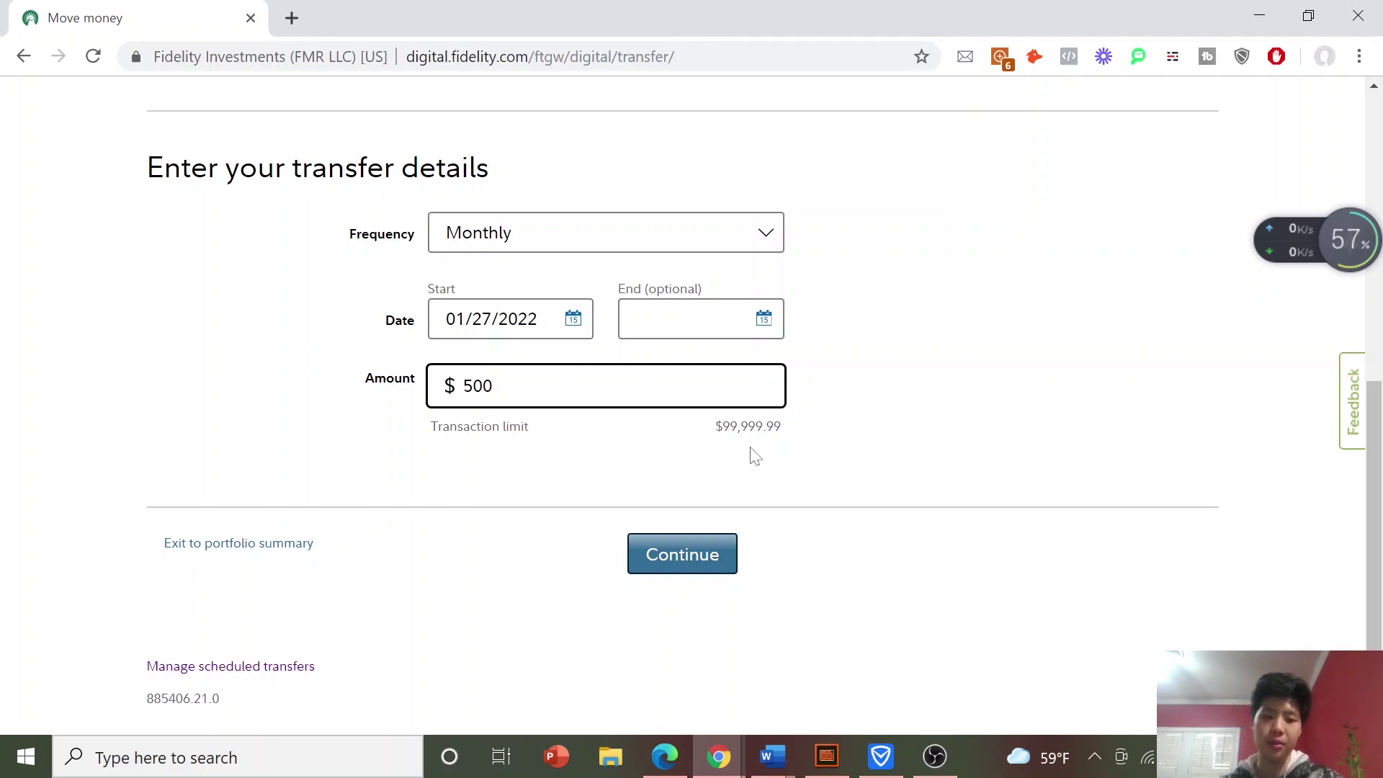
{"action": "left_click", "coordinate": [930, 470]}
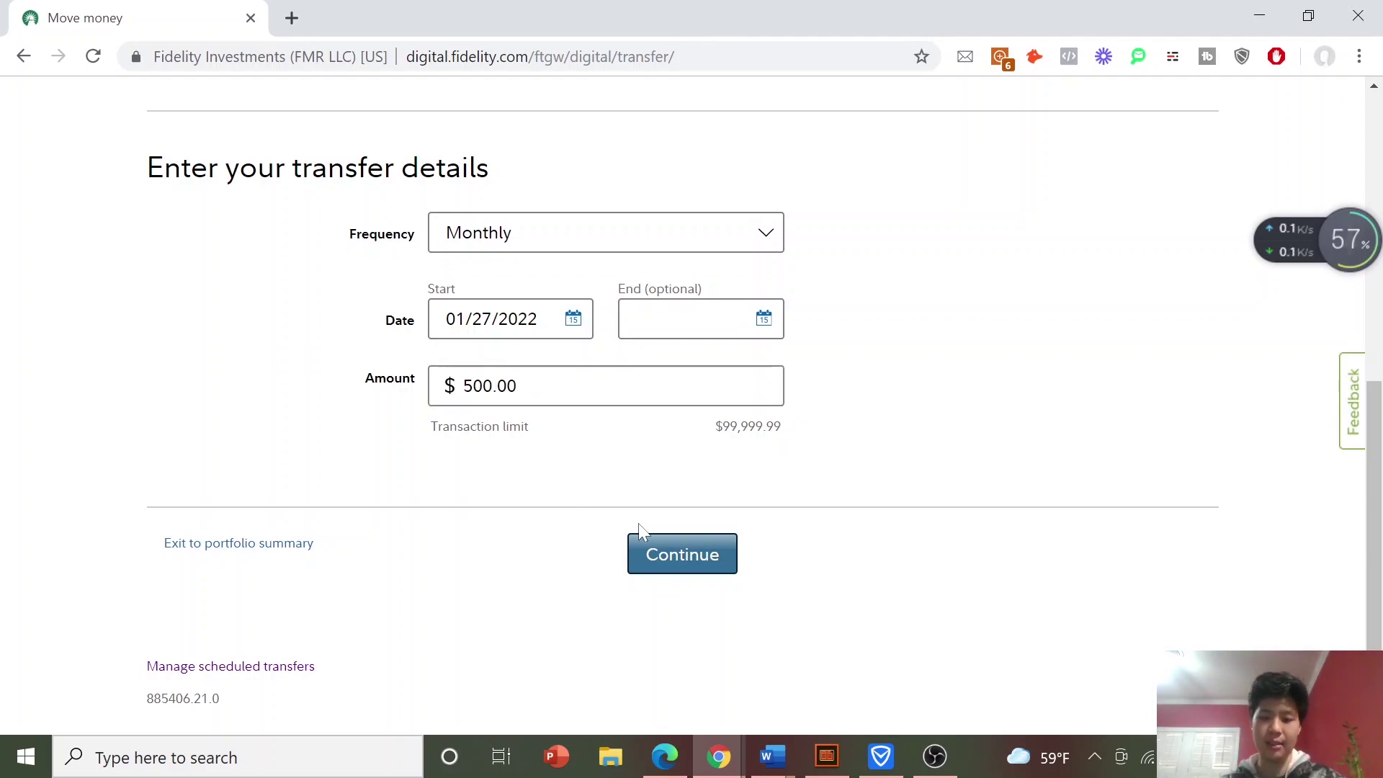
{"action": "left_click", "coordinate": [683, 552]}
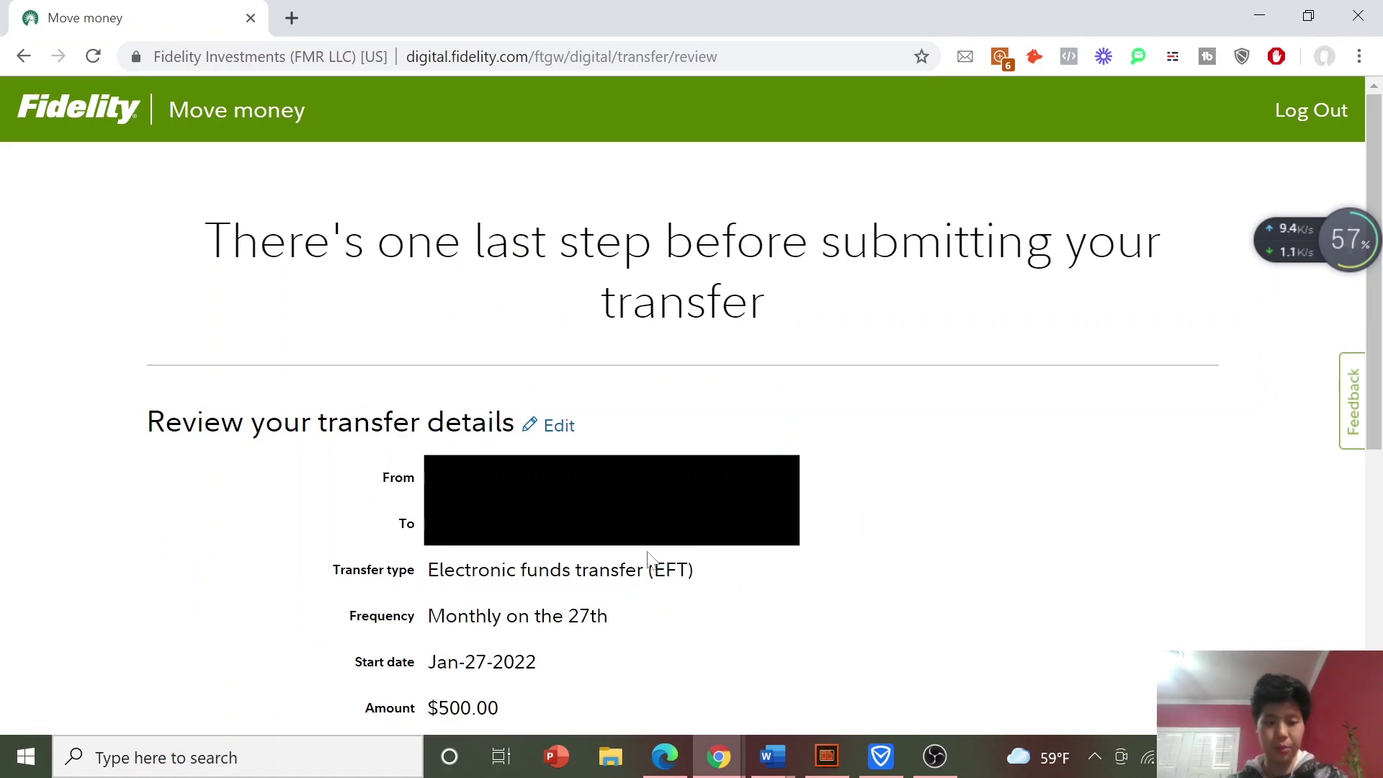
- Submit the reviewed $500 monthly transfer request
{"action": "scroll", "coordinate": [841, 597], "scroll_direction": "down", "scroll_amount": 5}
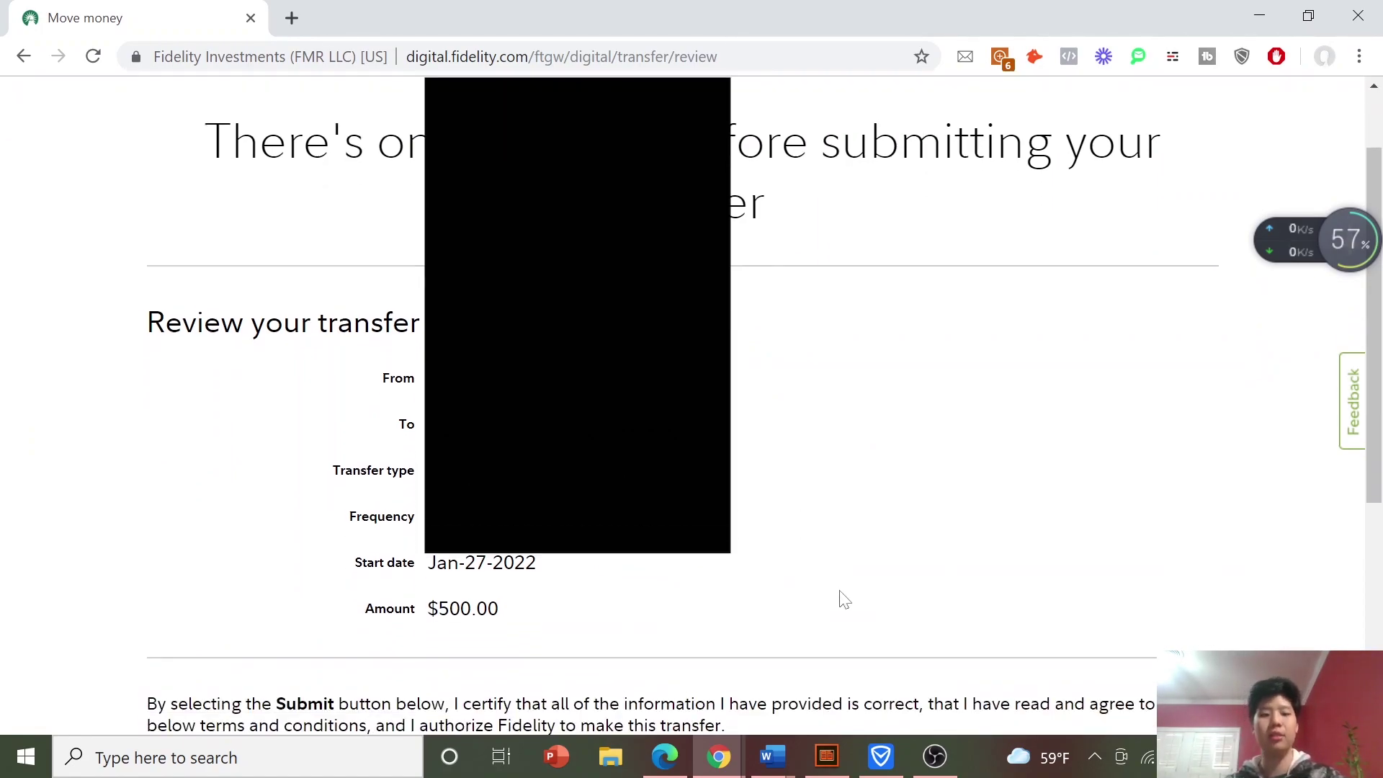
{"action": "scroll", "coordinate": [844, 599], "scroll_direction": "down", "scroll_amount": 2}
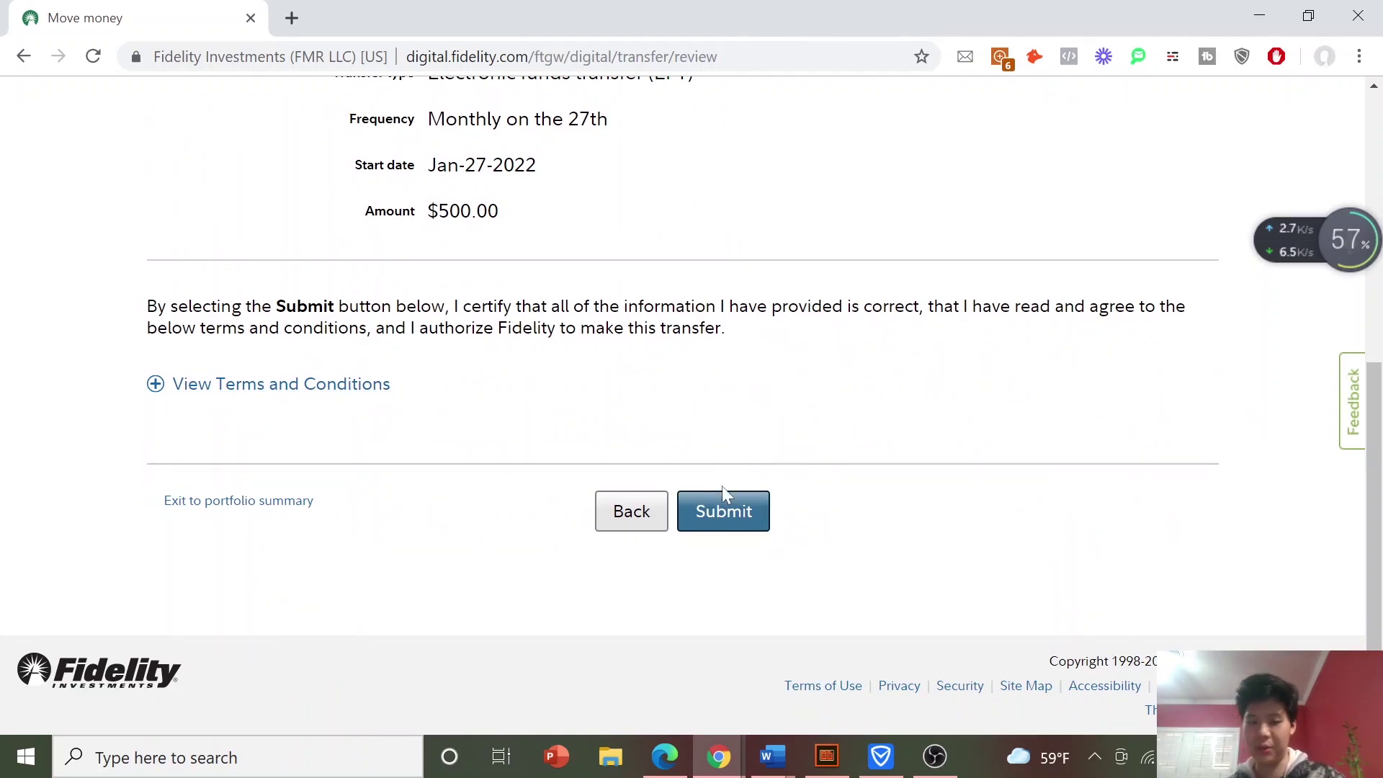
{"action": "left_click", "coordinate": [715, 525]}
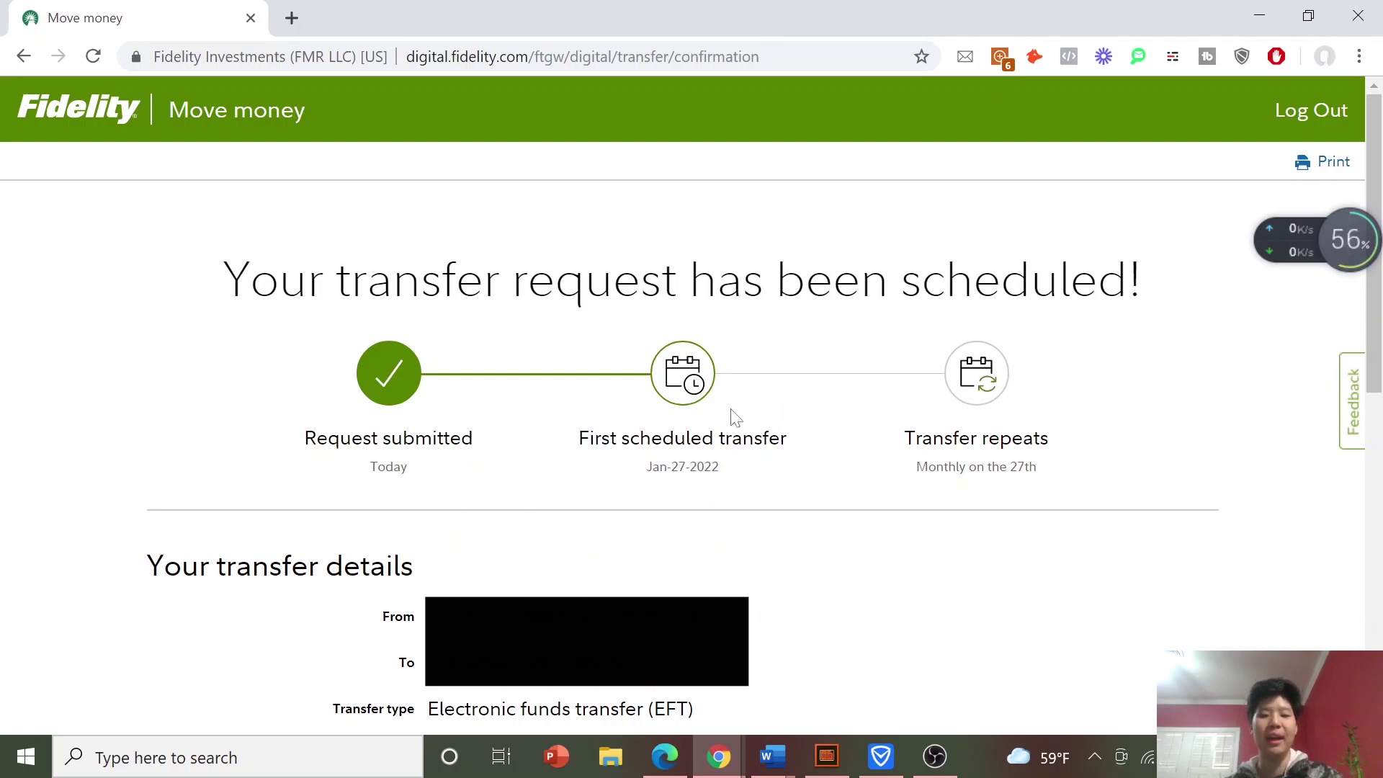
- Highlight the Jan-27-2022 first transfer date, then go back to the Transfers help page
{"action": "left_click_drag", "start_coordinate": [719, 466], "coordinate": [626, 472]}
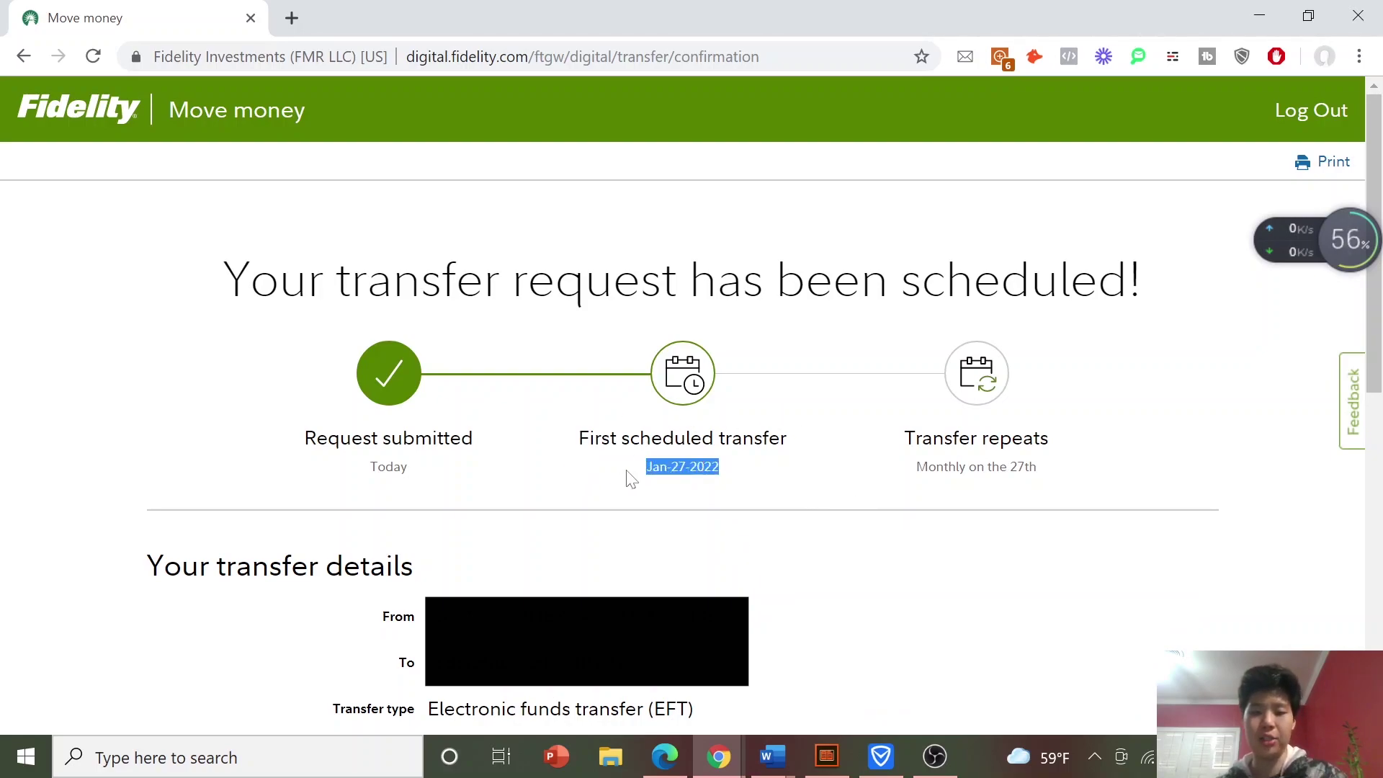
{"action": "left_click", "coordinate": [755, 490]}
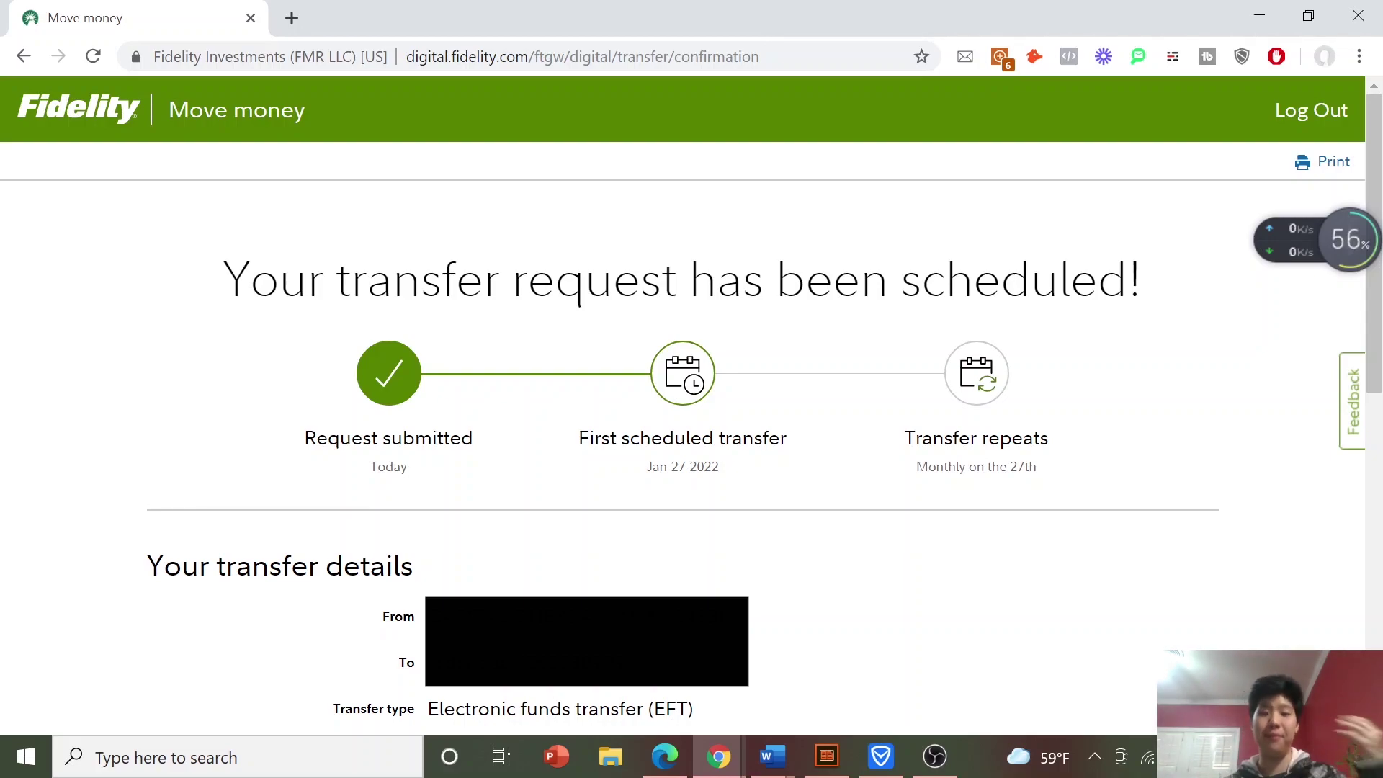
{"action": "key", "text": "alt+Left"}
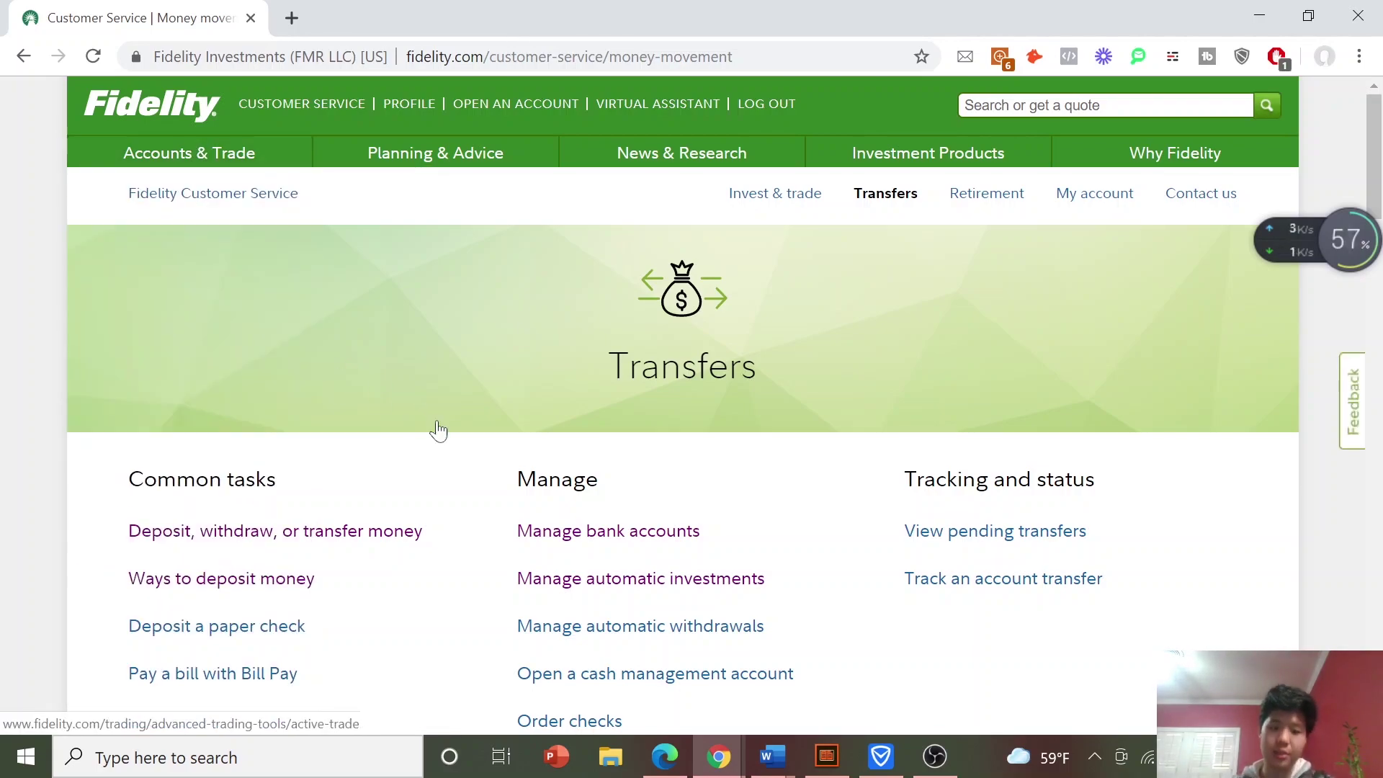
- Reopen 'Manage automatic investments' and choose 'Schedule a new transfer'
{"action": "left_click", "coordinate": [758, 582]}
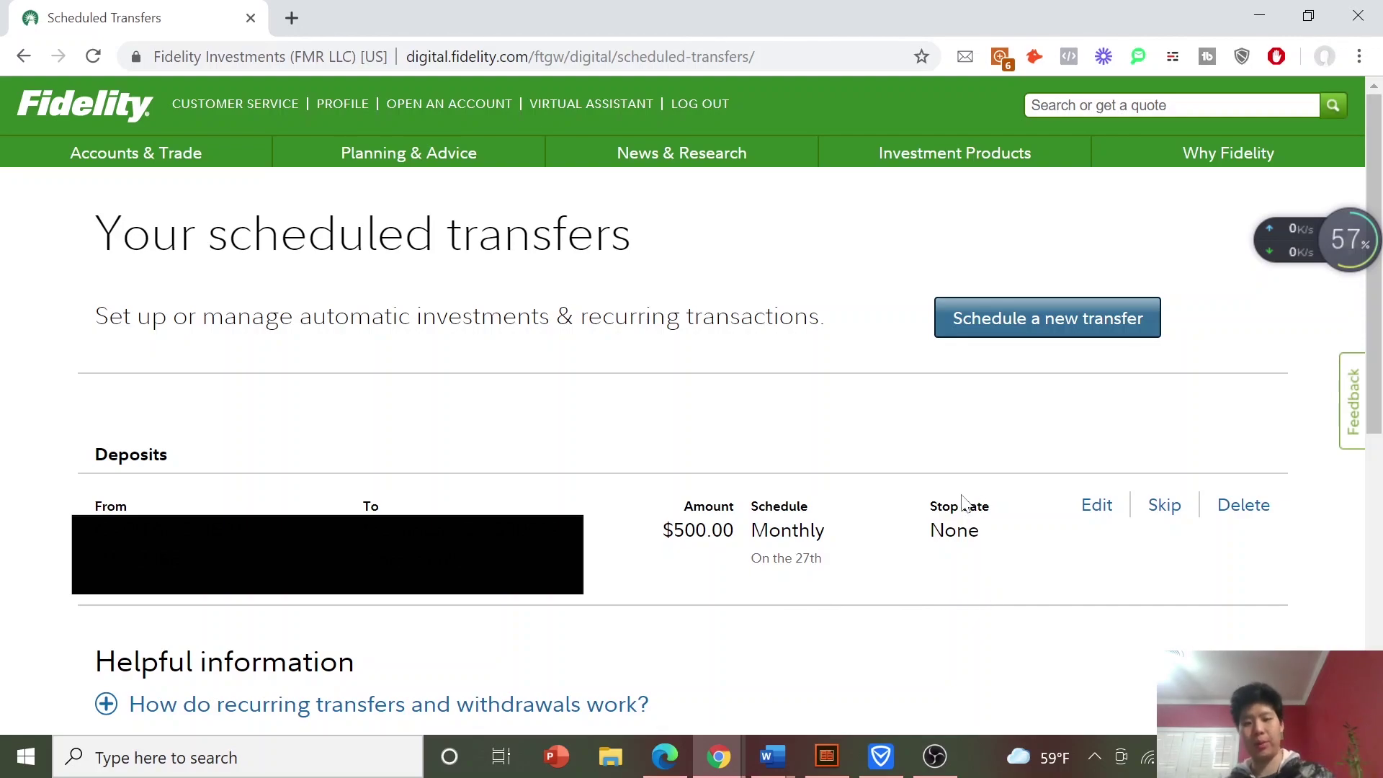
{"action": "left_click", "coordinate": [1037, 324]}
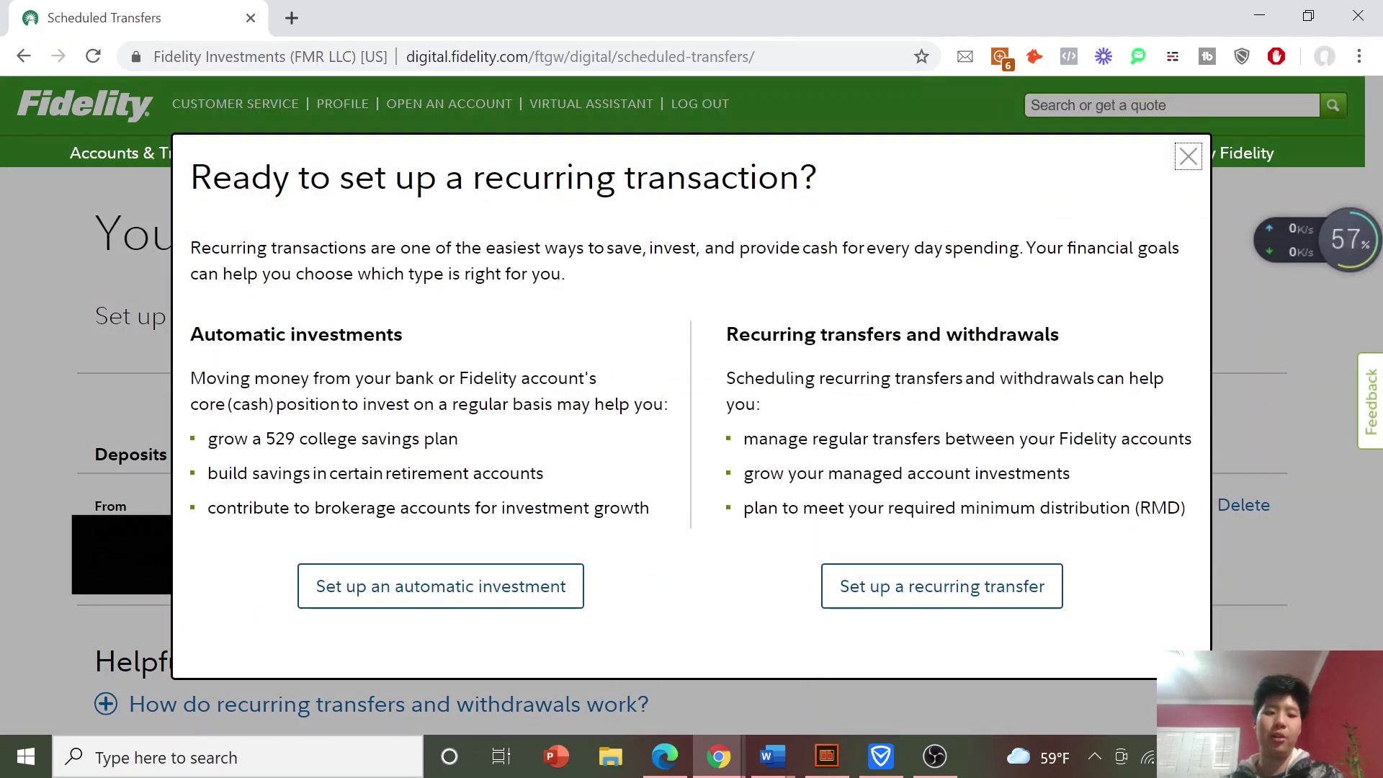
- Choose 'Set up an automatic investment' in the recurring transaction dialog
{"action": "left_click", "coordinate": [512, 584]}
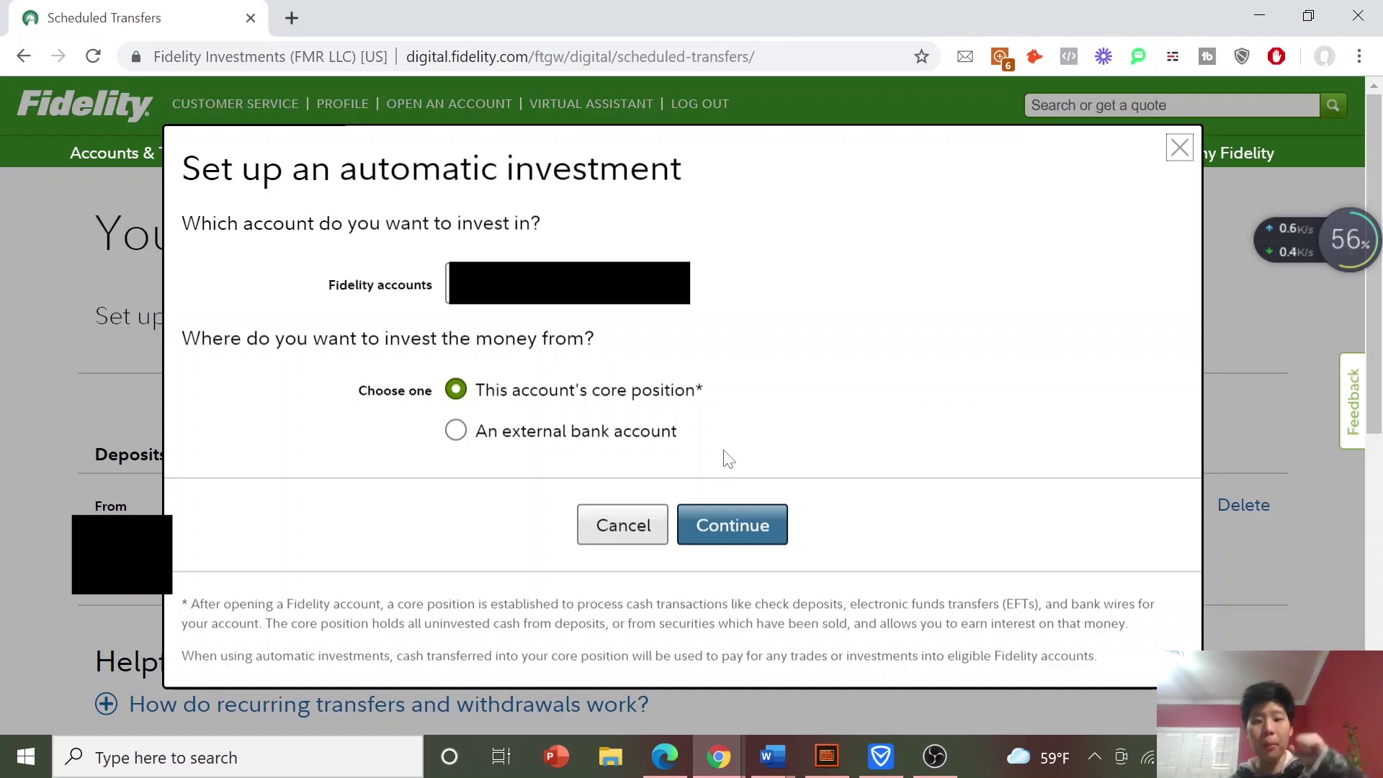
- Select 'An external bank account' as the money source and continue
{"action": "left_click", "coordinate": [772, 468]}
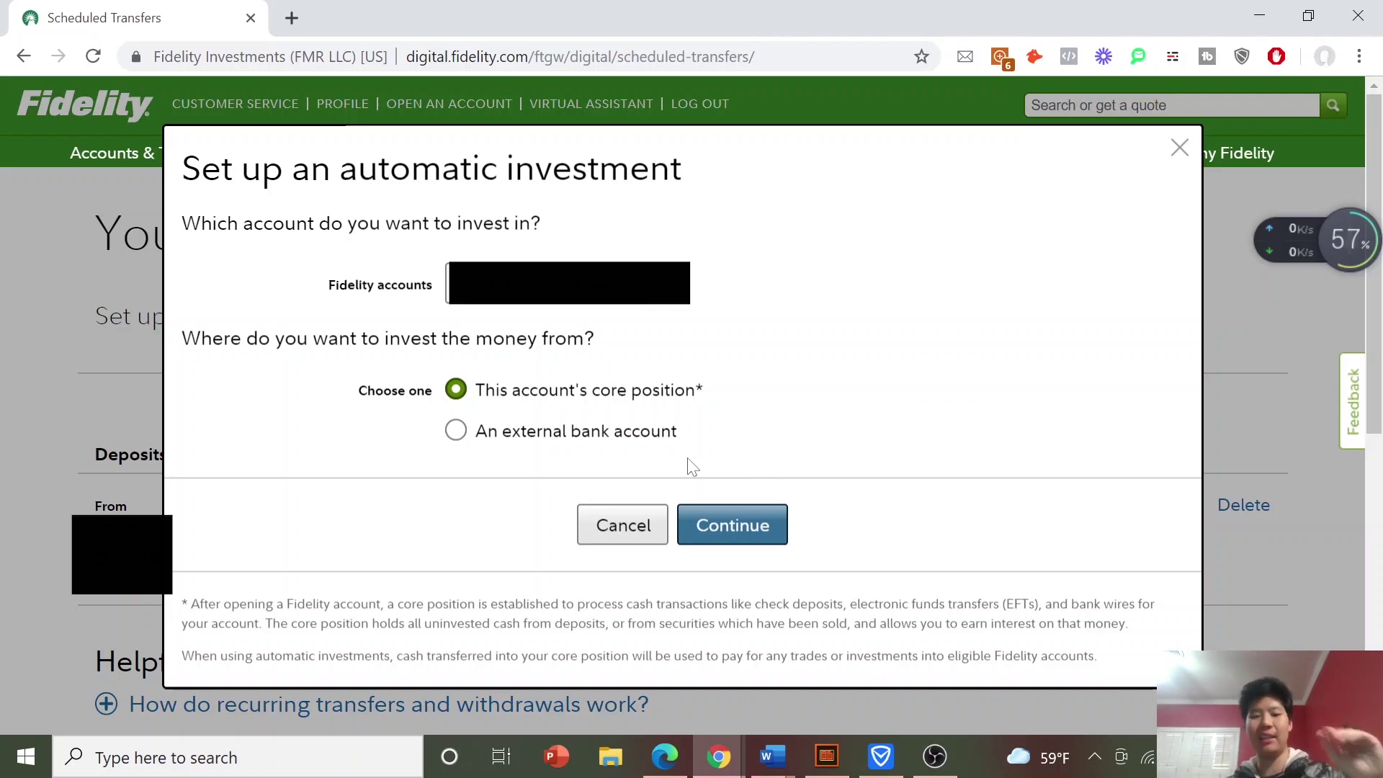
{"action": "left_click", "coordinate": [604, 434]}
{"action": "left_click", "coordinate": [727, 530]}
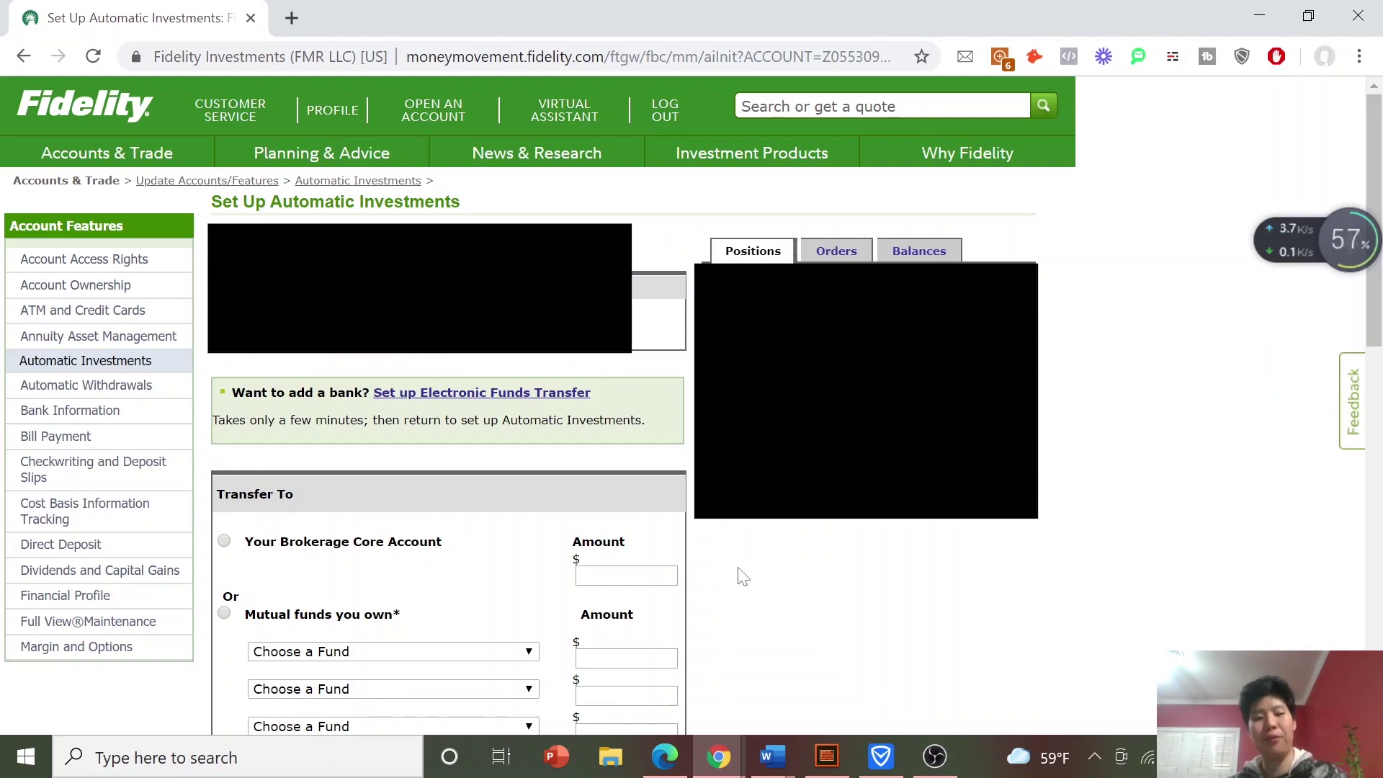
- Select 'Mutual funds you own' as the Transfer To destination
{"action": "scroll", "coordinate": [744, 576], "scroll_direction": "down", "scroll_amount": 3}
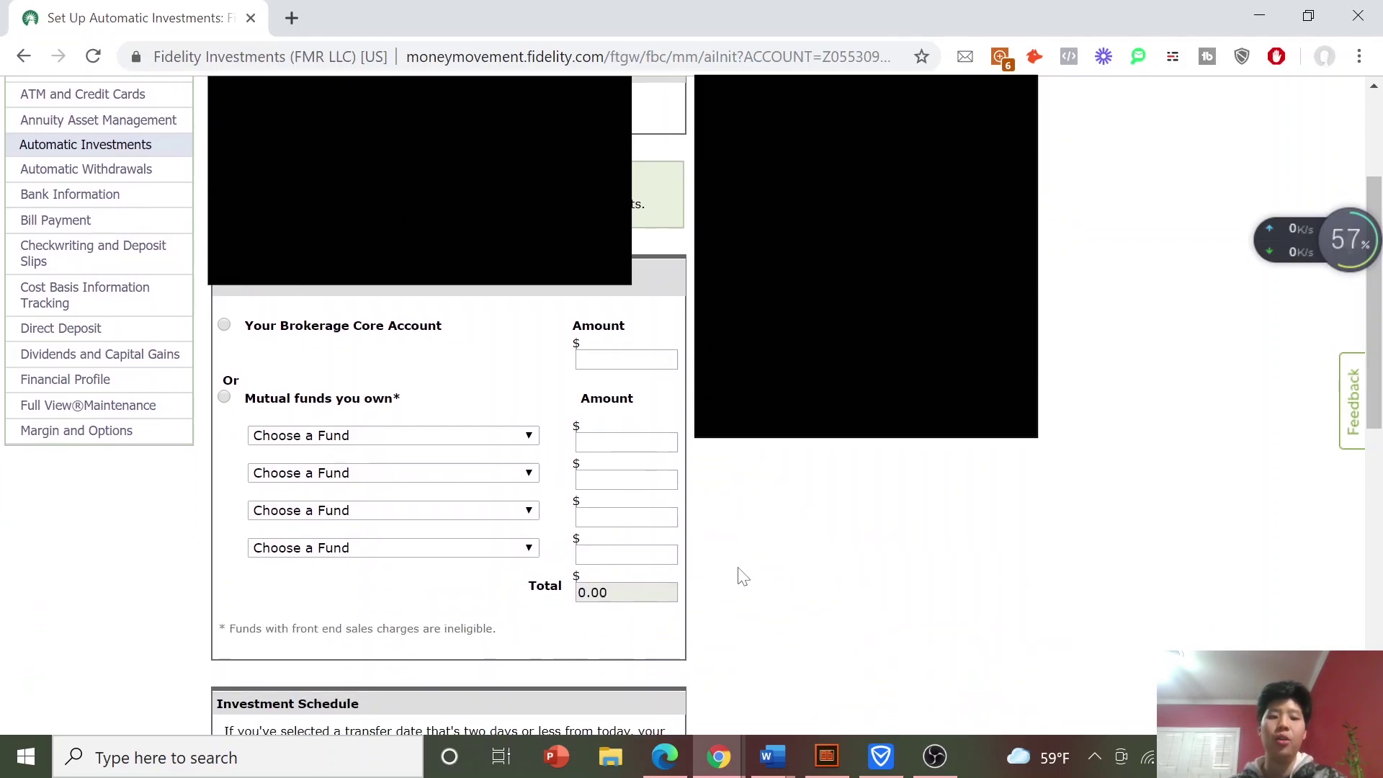
{"action": "scroll", "coordinate": [772, 577], "scroll_direction": "down", "scroll_amount": 2}
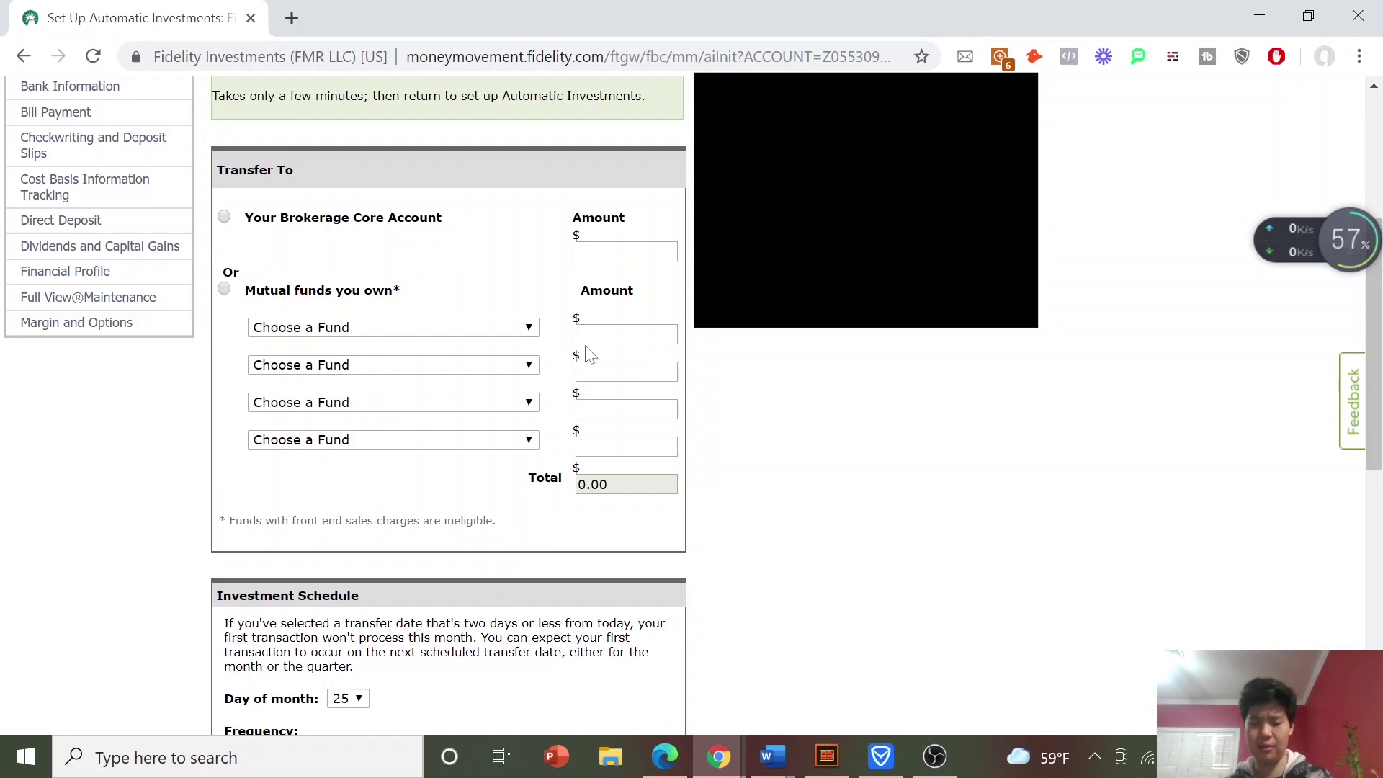
{"action": "left_click", "coordinate": [430, 296]}
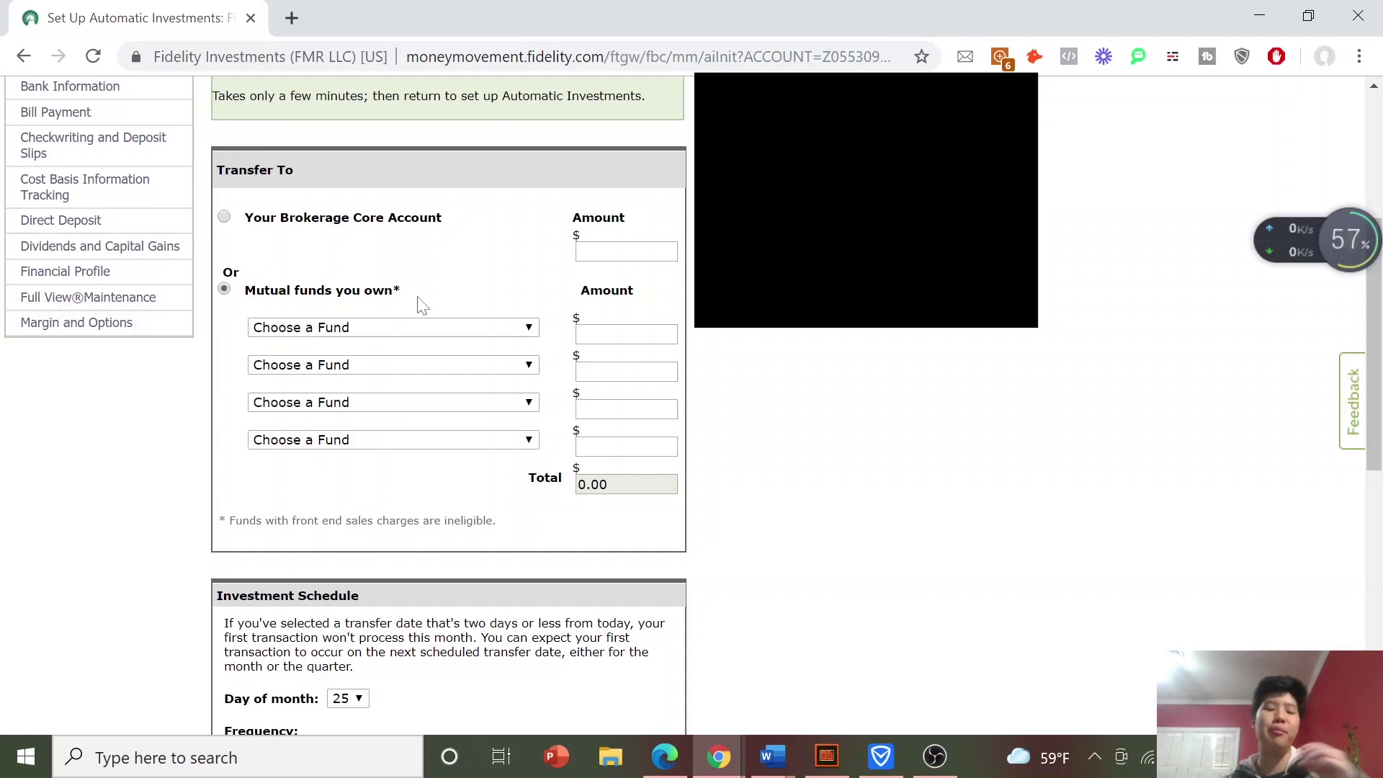
- Choose FIDELITY ZERO TOTAL MARKET INDEX as the first fund with an amount of $300.00
{"action": "left_click", "coordinate": [404, 327]}
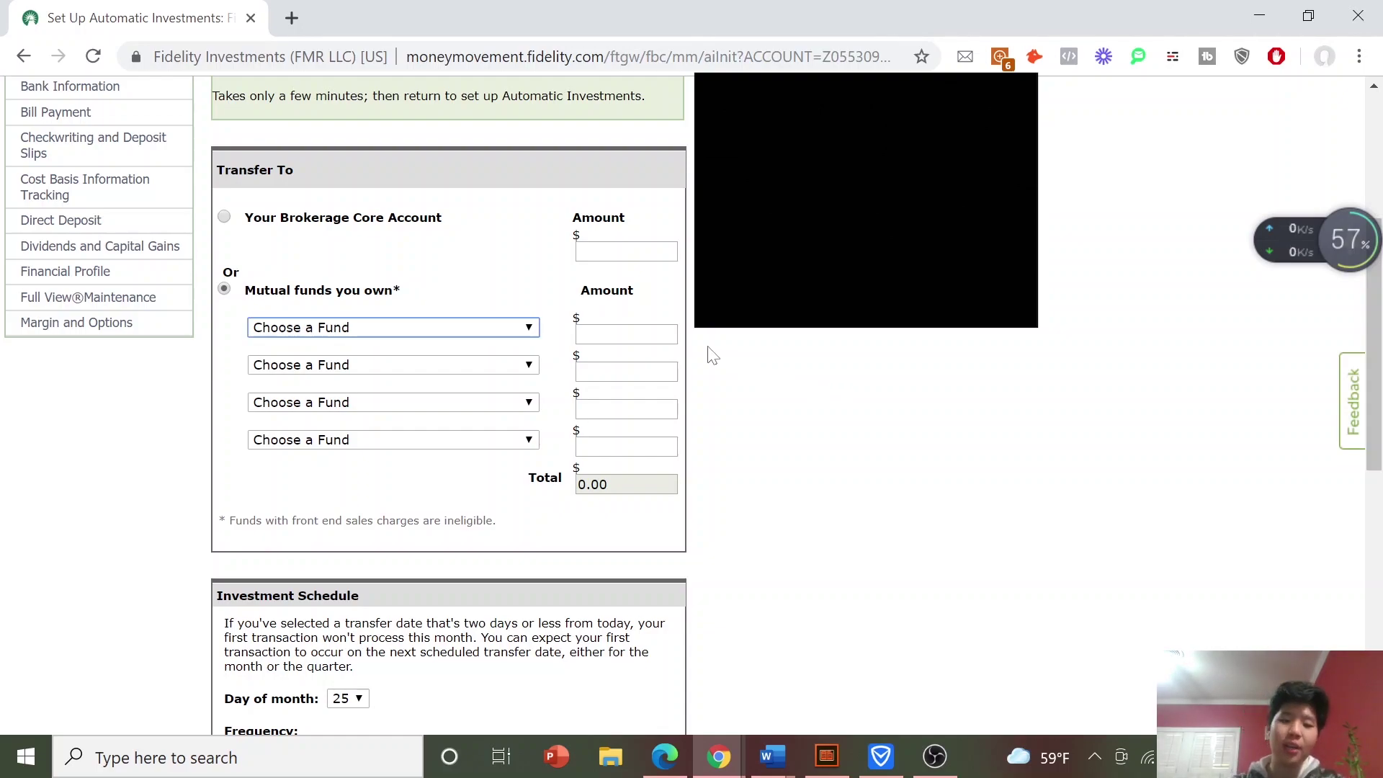
{"action": "left_click", "coordinate": [472, 328]}
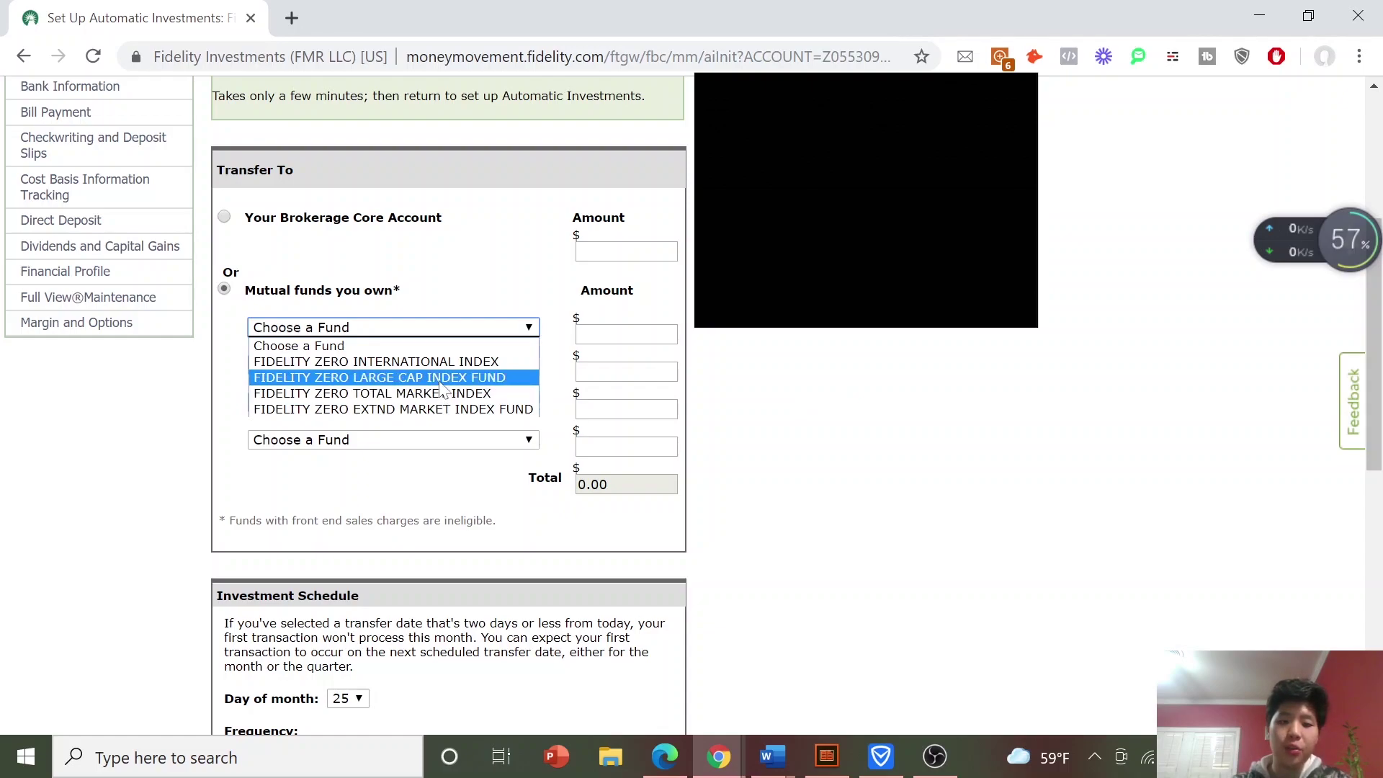
{"action": "left_click", "coordinate": [441, 394]}
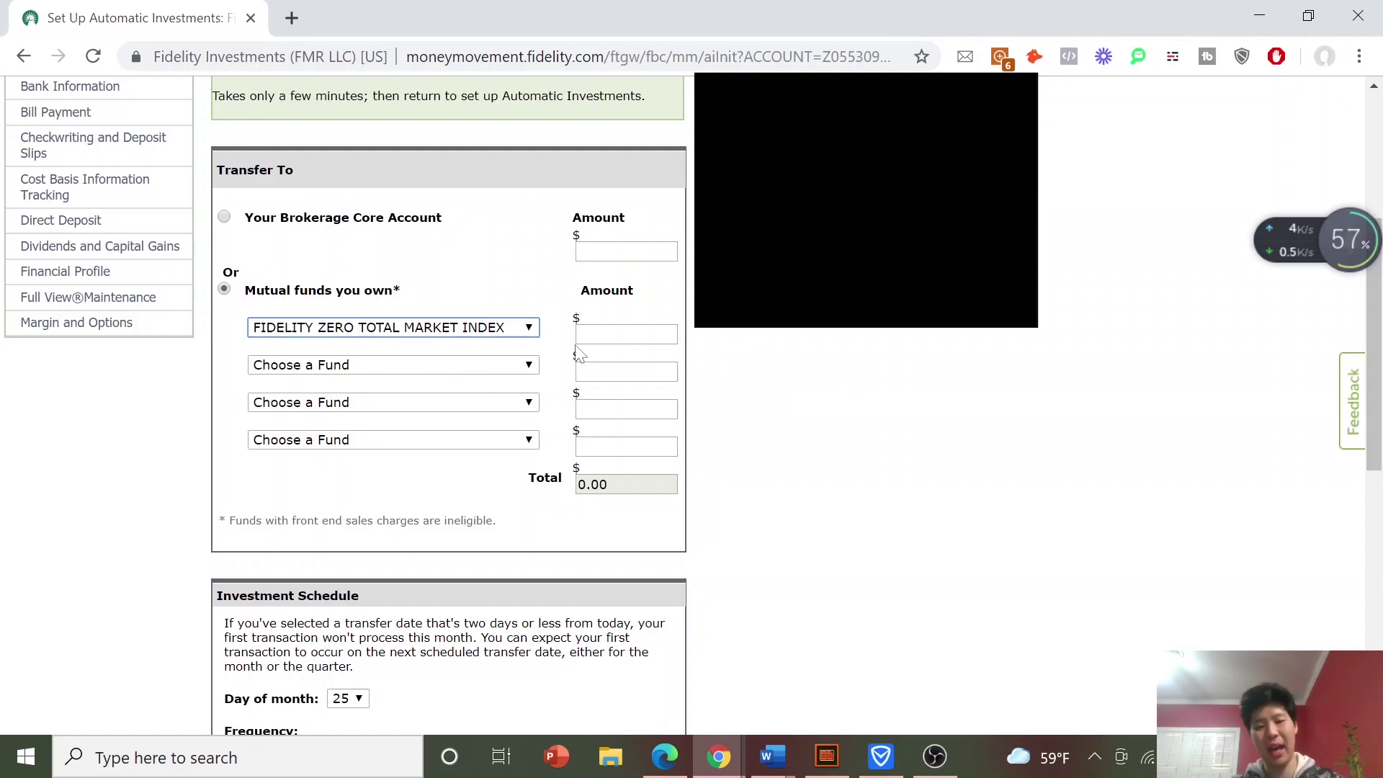
{"action": "left_click", "coordinate": [626, 335]}
{"action": "type", "text": "300"}
{"action": "left_click", "coordinate": [906, 374]}
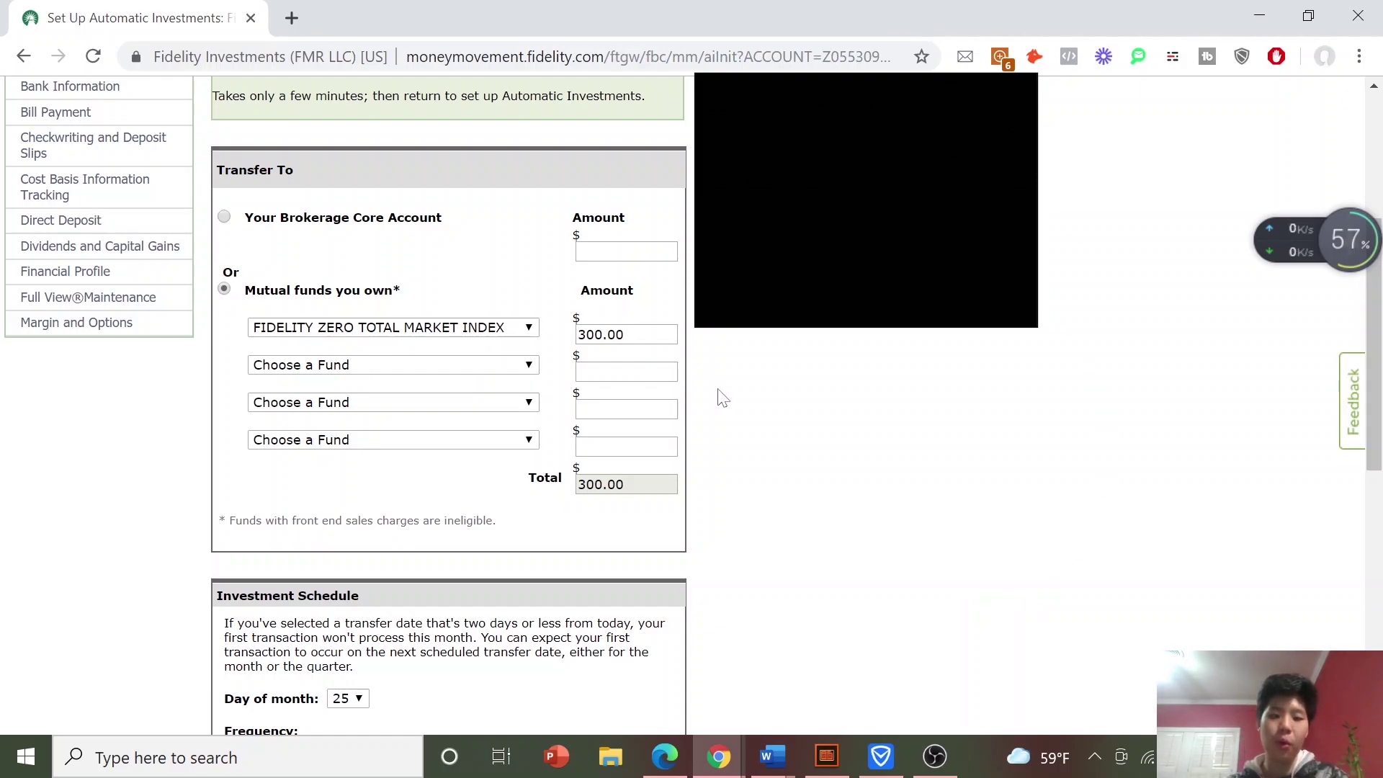
- Add FIDELITY ZERO INTERNATIONAL INDEX as the second fund with $100.00, bringing the total to 400.00
{"action": "left_click", "coordinate": [503, 370]}
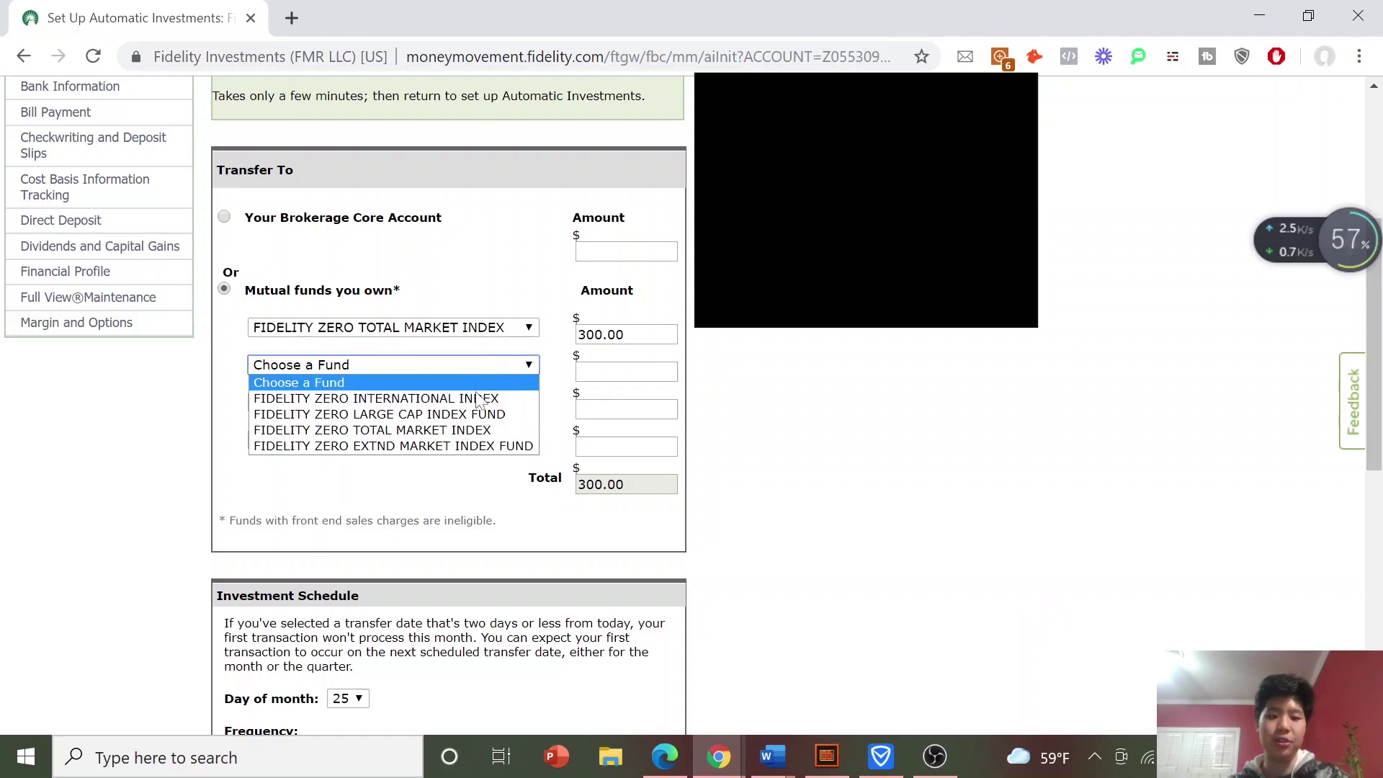
{"action": "left_click", "coordinate": [381, 396]}
{"action": "key", "text": "Tab"}
{"action": "type", "text": "100"}
{"action": "left_click", "coordinate": [861, 396]}
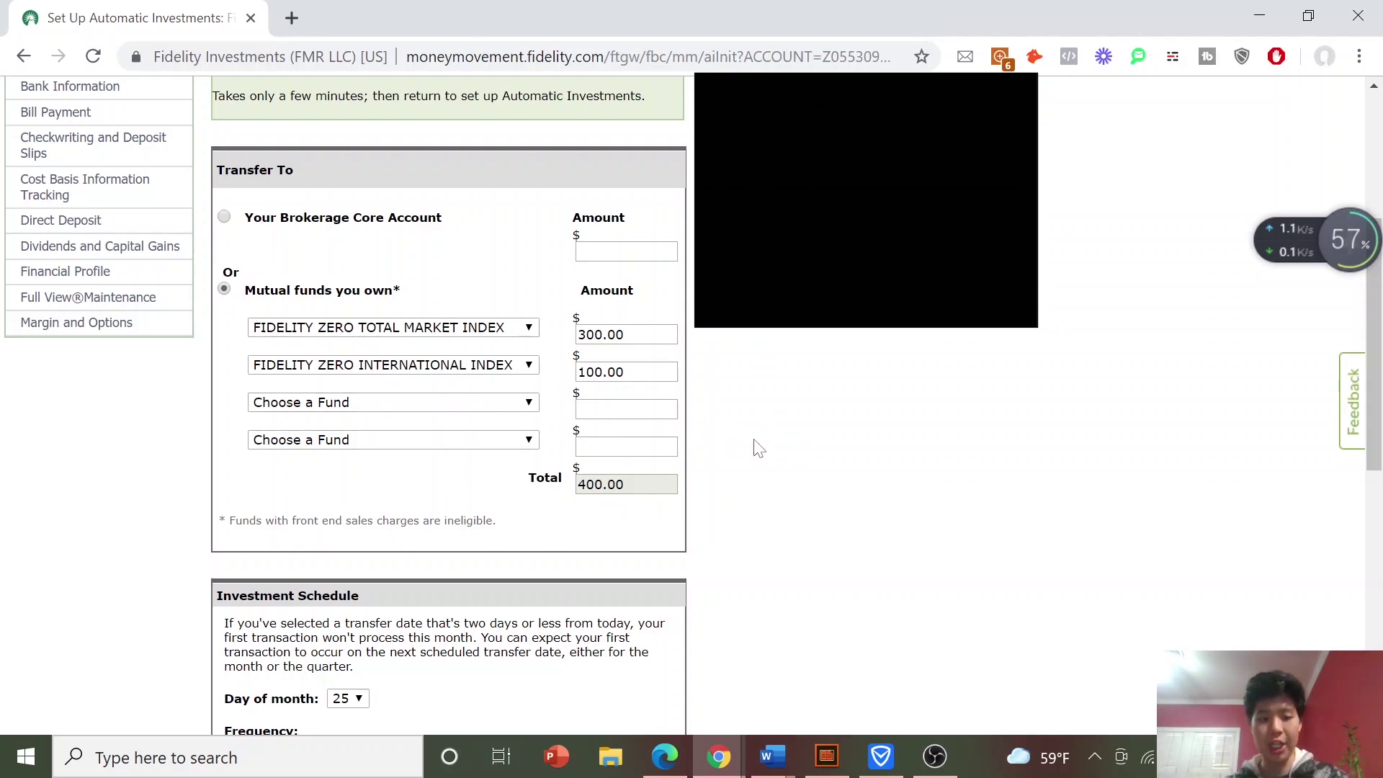
{"action": "scroll", "coordinate": [949, 514], "scroll_direction": "down", "scroll_amount": 3}
{"action": "scroll", "coordinate": [949, 515], "scroll_direction": "down", "scroll_amount": 2}
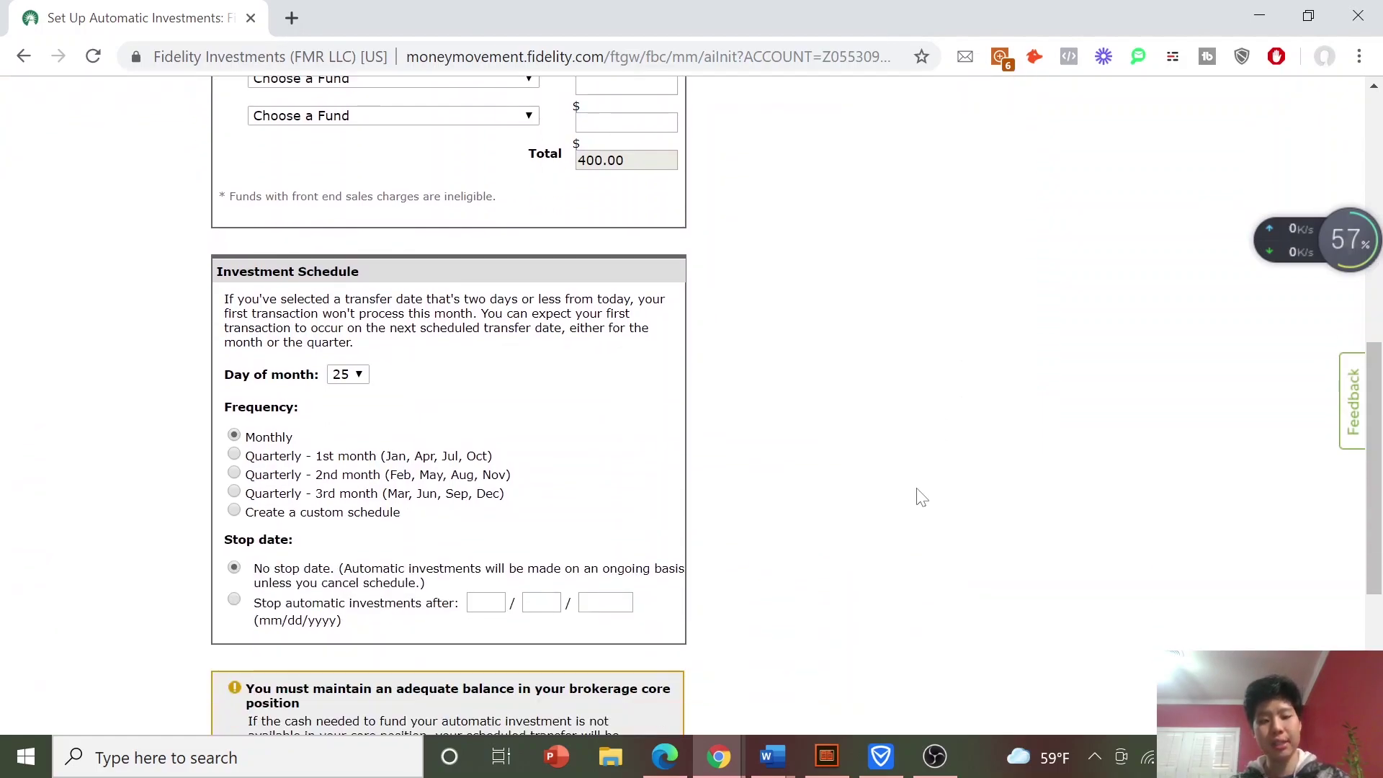
{"action": "left_click", "coordinate": [360, 375]}
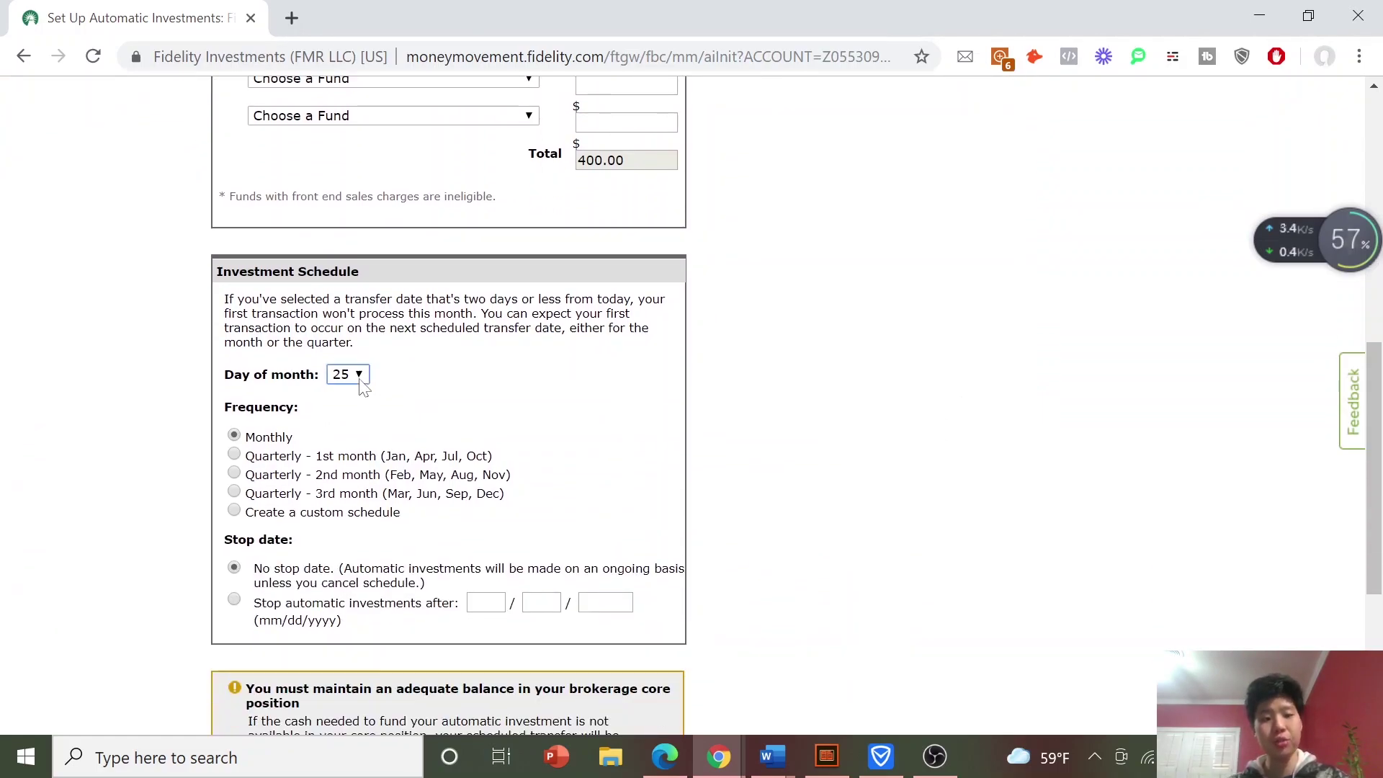
{"action": "left_click", "coordinate": [478, 432]}
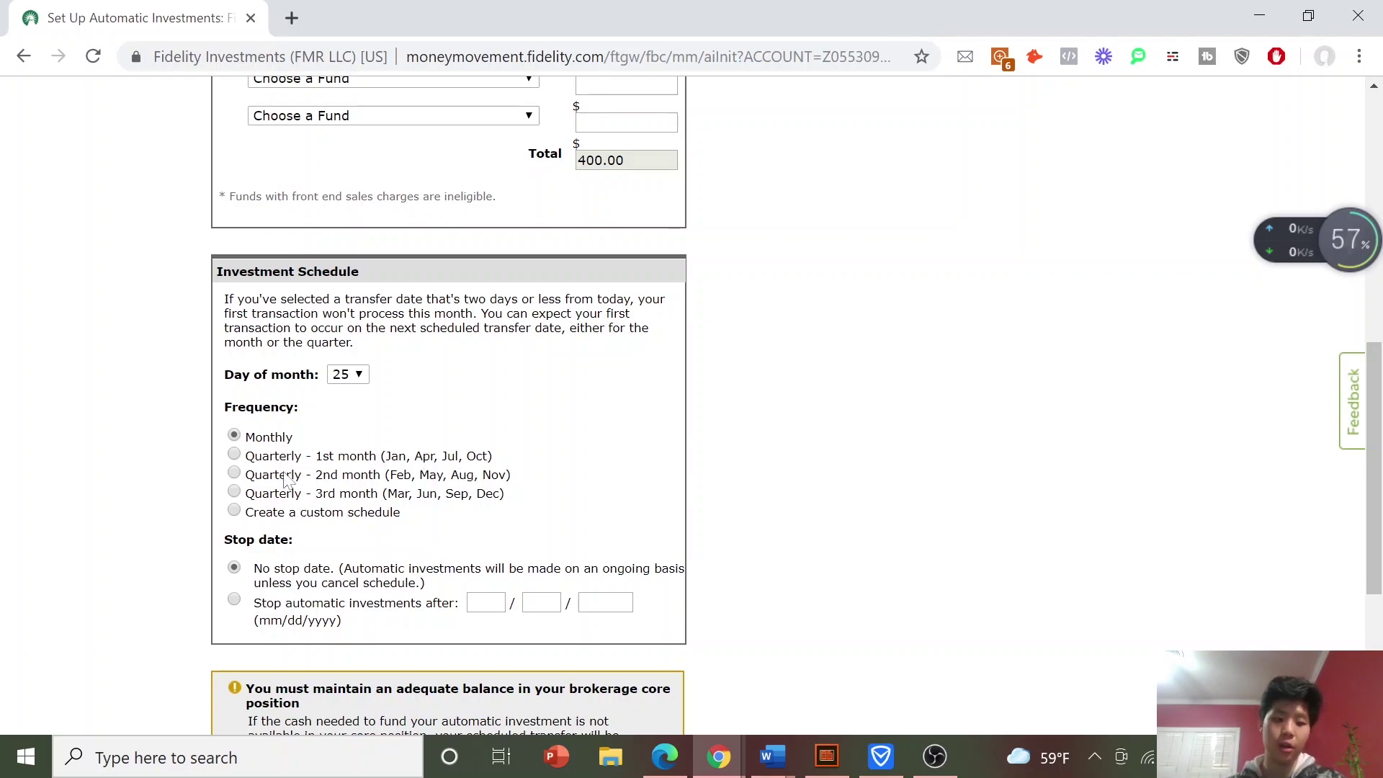
{"action": "left_click", "coordinate": [271, 518]}
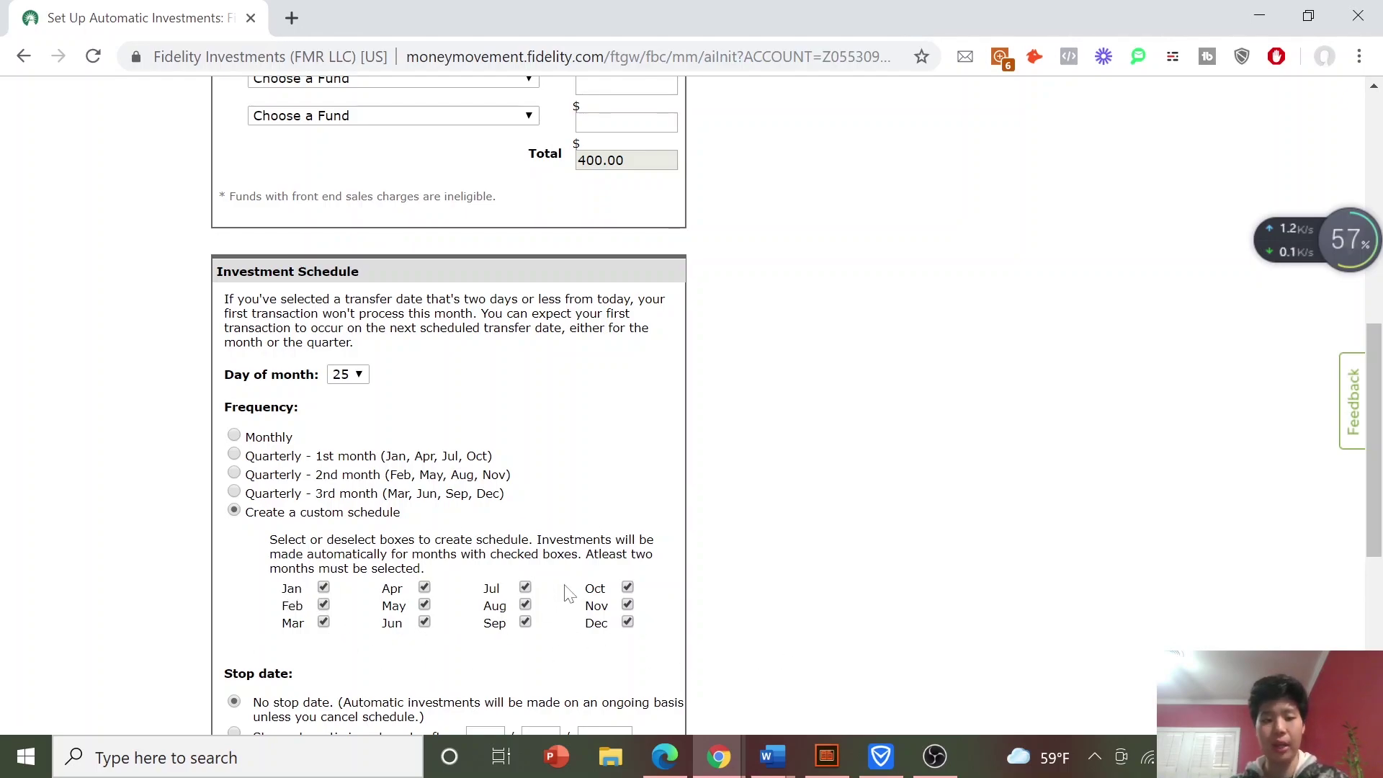
{"action": "left_click", "coordinate": [258, 437]}
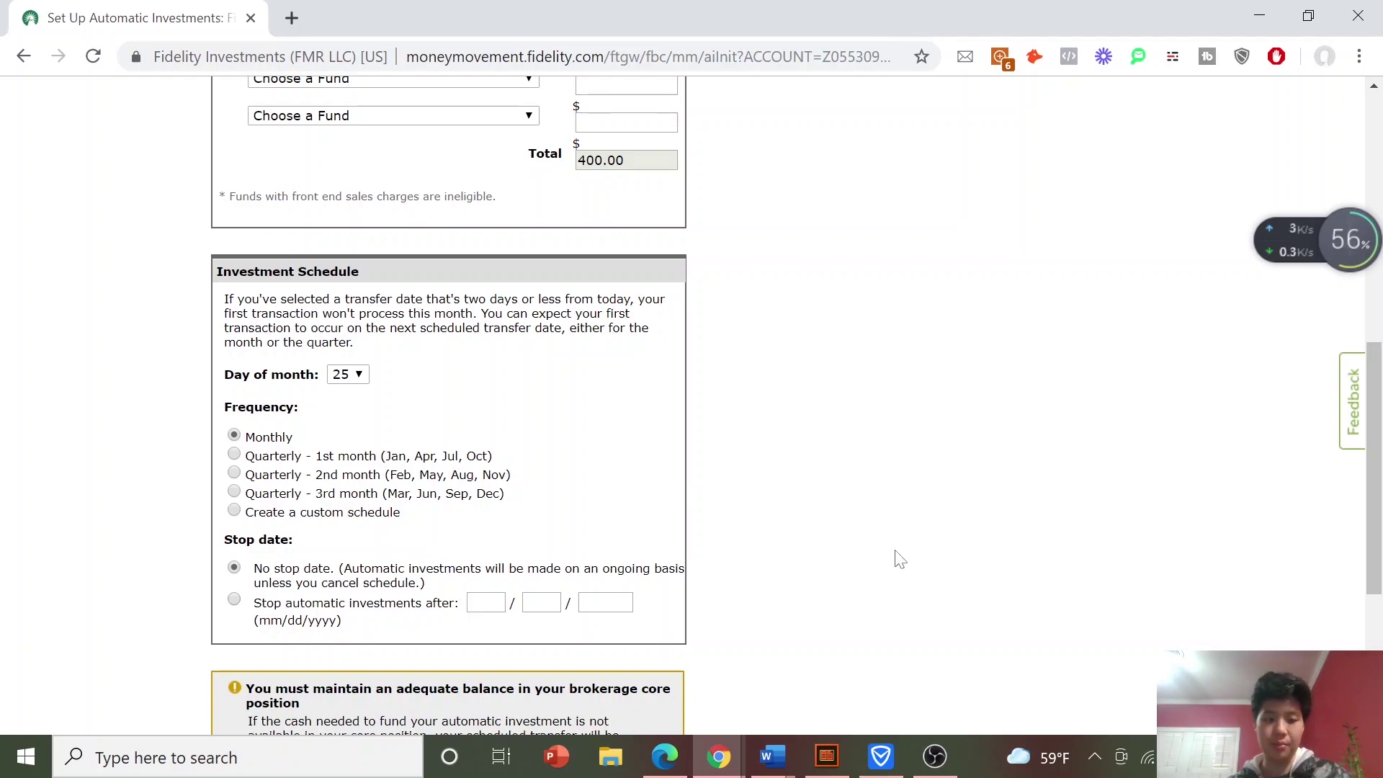
{"action": "scroll", "coordinate": [899, 559], "scroll_direction": "down", "scroll_amount": 3}
{"action": "scroll", "coordinate": [522, 429], "scroll_direction": "up", "scroll_amount": 2}
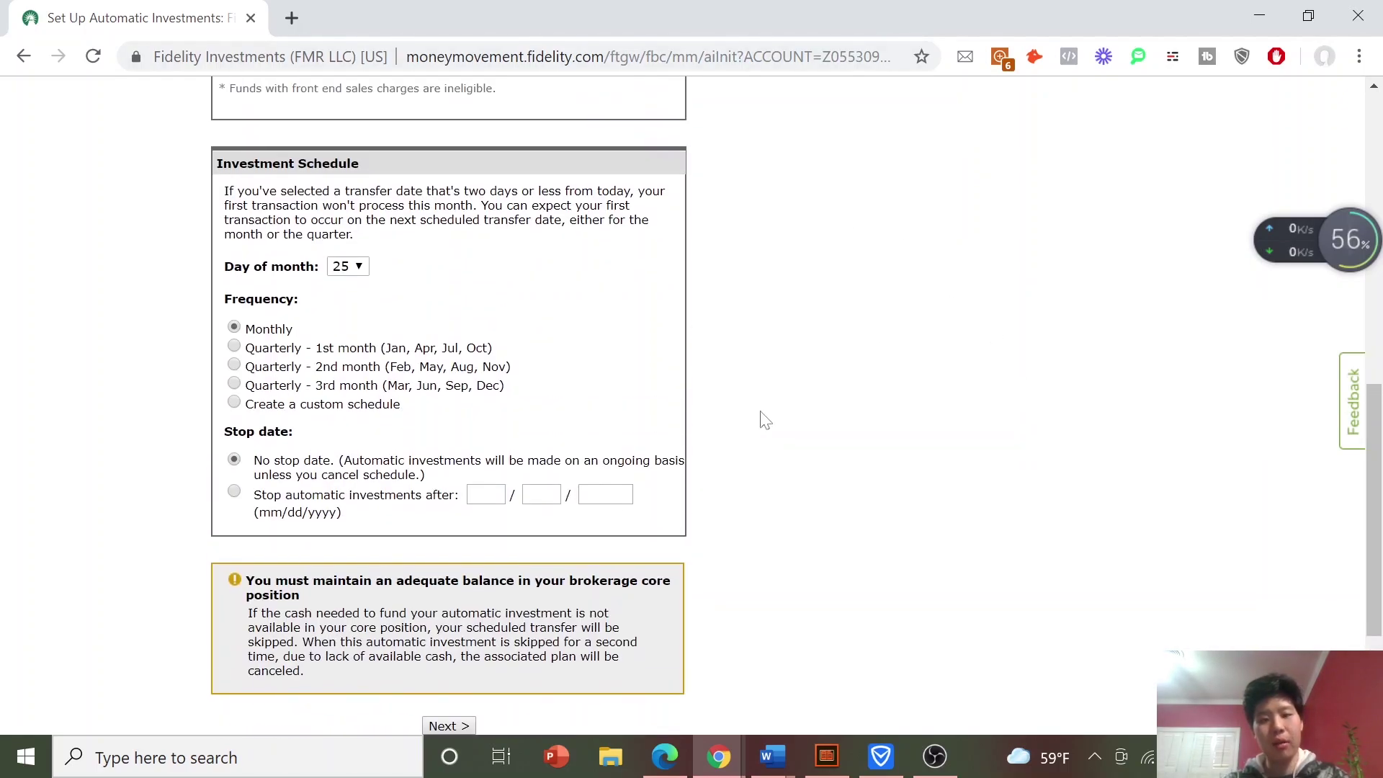
{"action": "scroll", "coordinate": [741, 555], "scroll_direction": "down", "scroll_amount": 2}
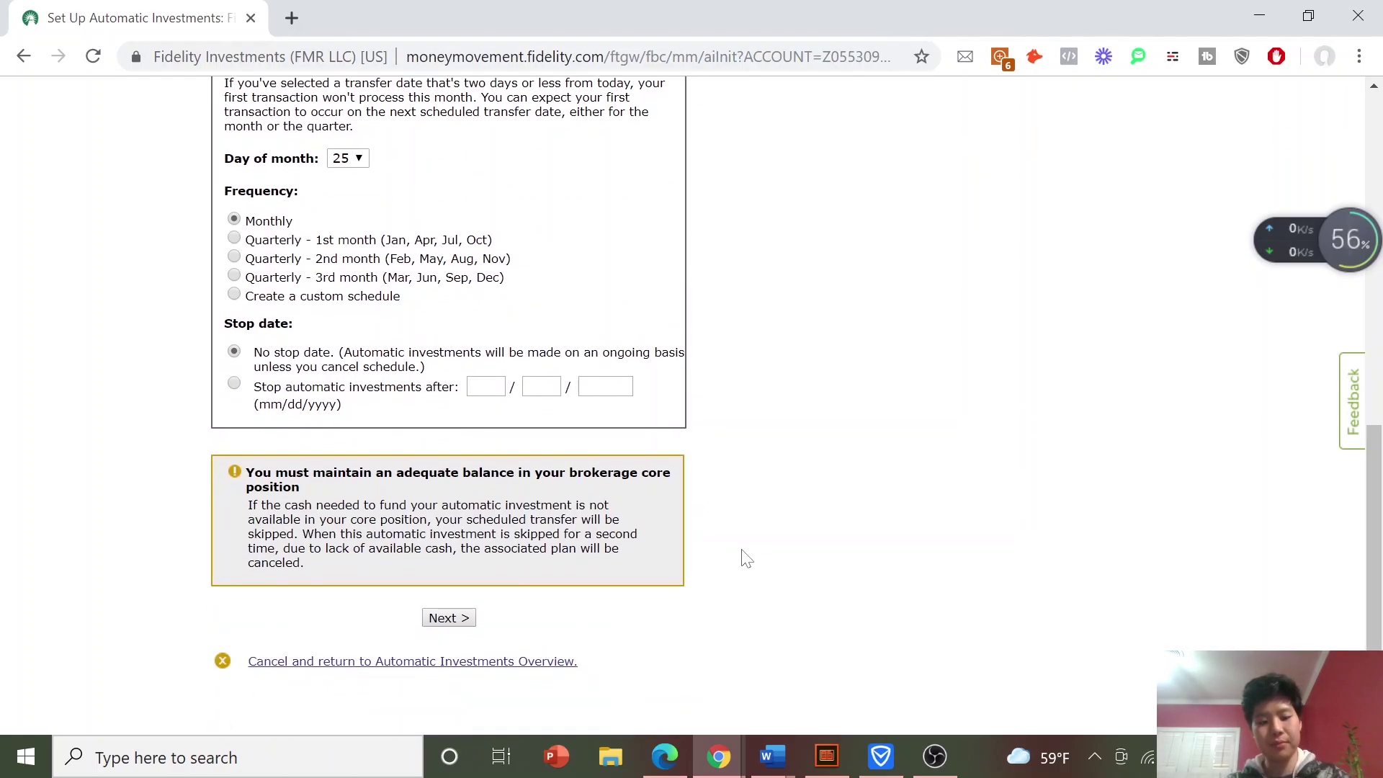
- Review the Verify Automatic Investments page and agree to submit the $400.00 monthly investment
{"action": "left_click", "coordinate": [449, 618]}
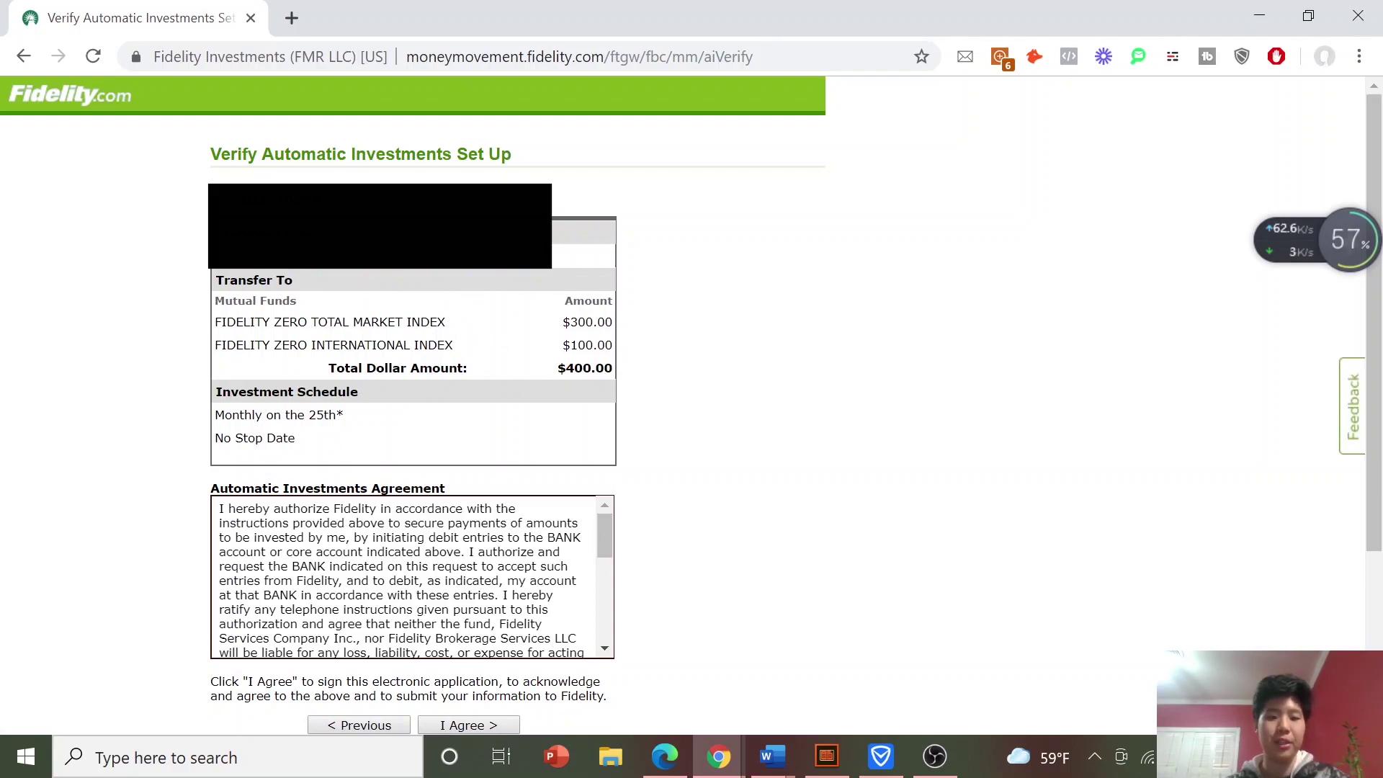
{"action": "scroll", "coordinate": [770, 559], "scroll_direction": "down", "scroll_amount": 4}
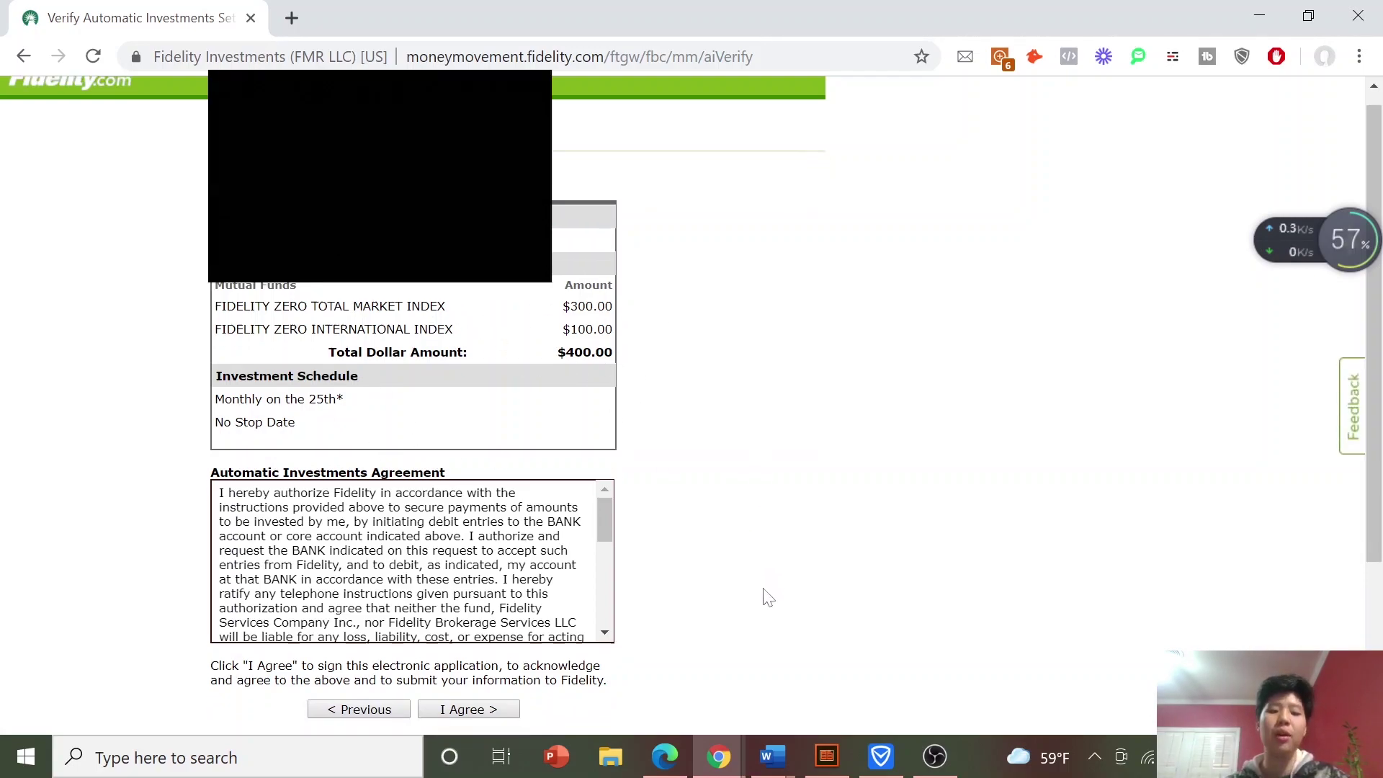
{"action": "scroll", "coordinate": [645, 435], "scroll_direction": "up", "scroll_amount": 3}
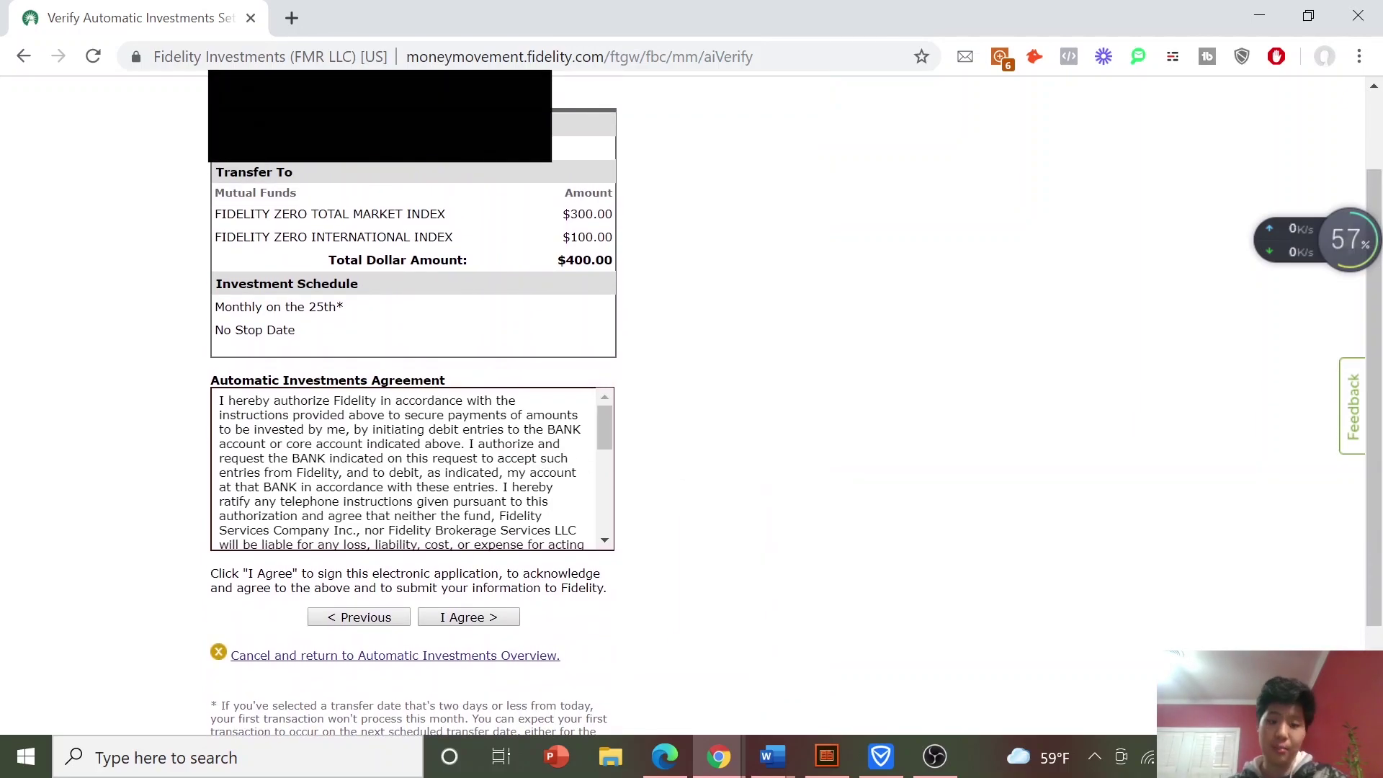
{"action": "left_click", "coordinate": [508, 623]}
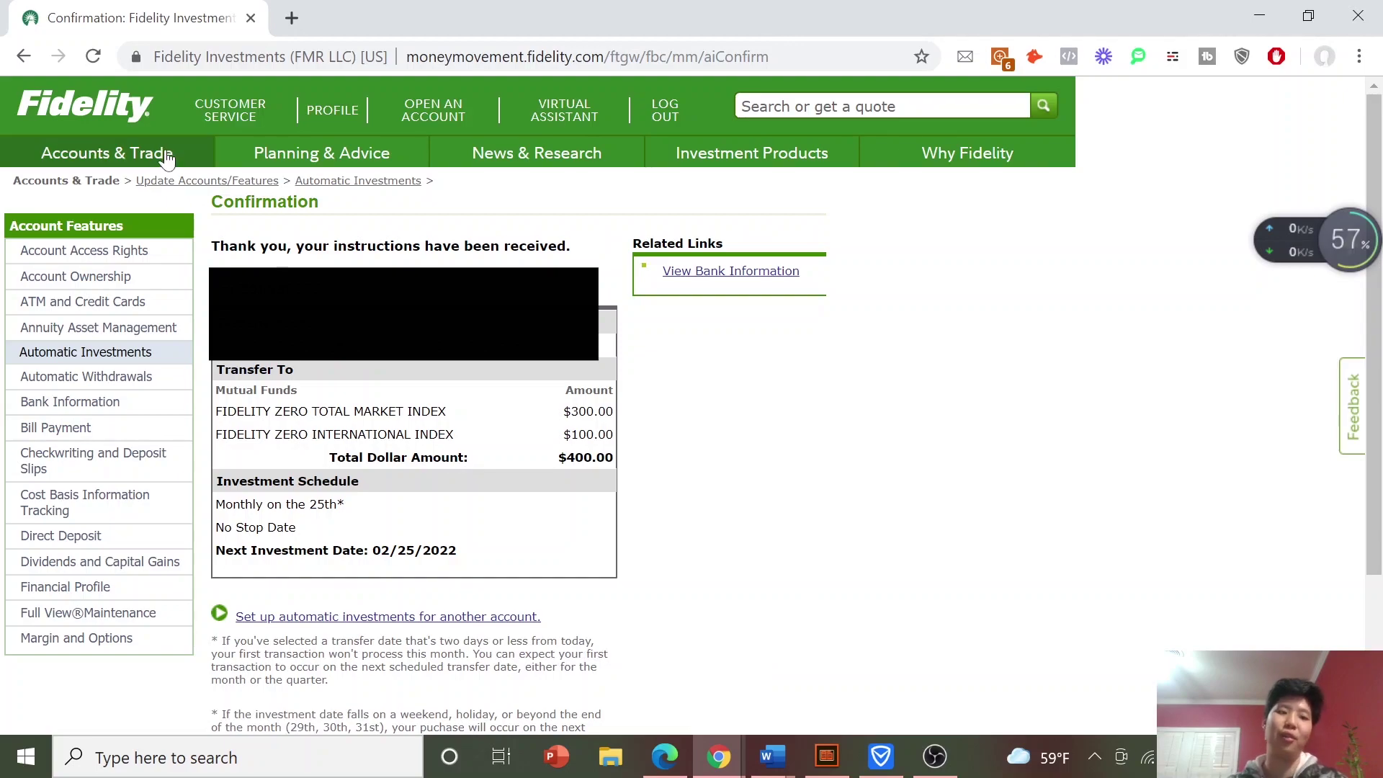
{"action": "mouse_move", "coordinate": [144, 155]}
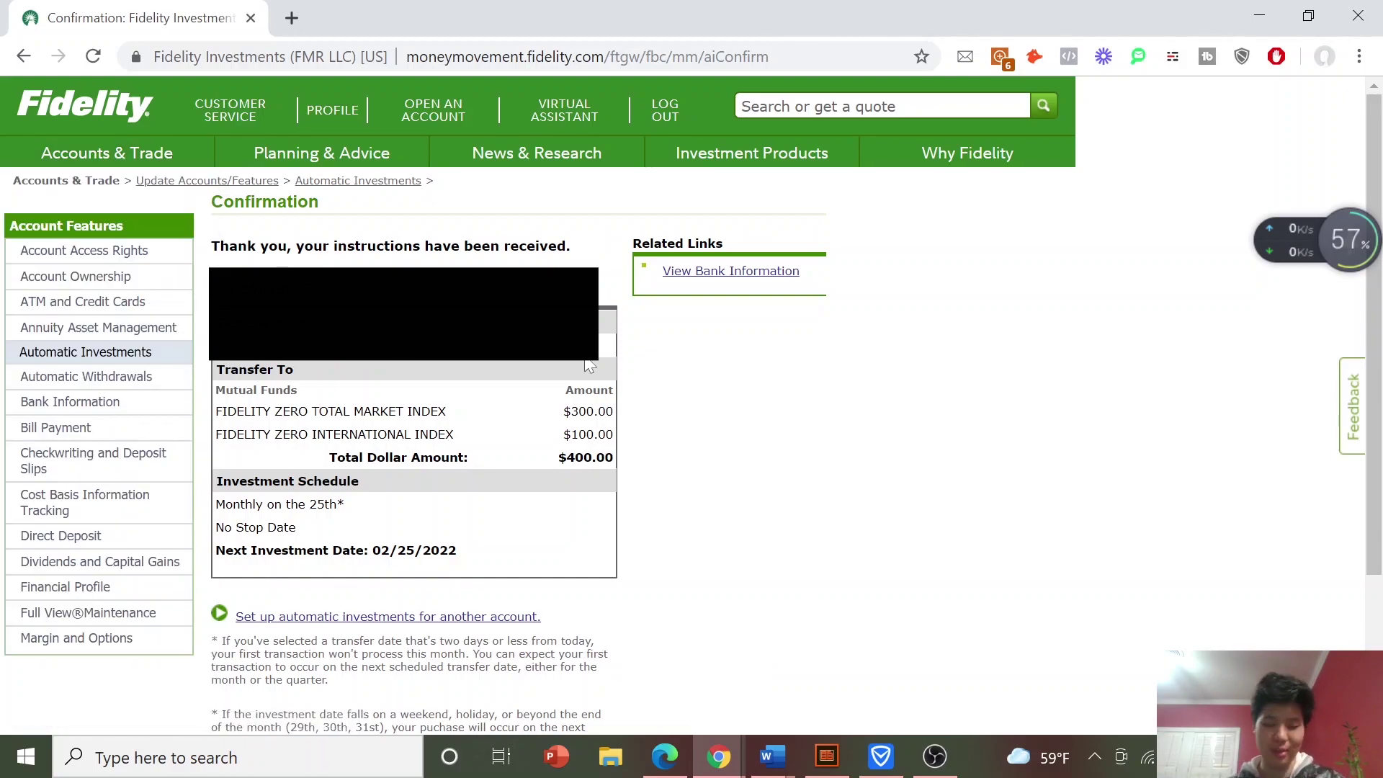